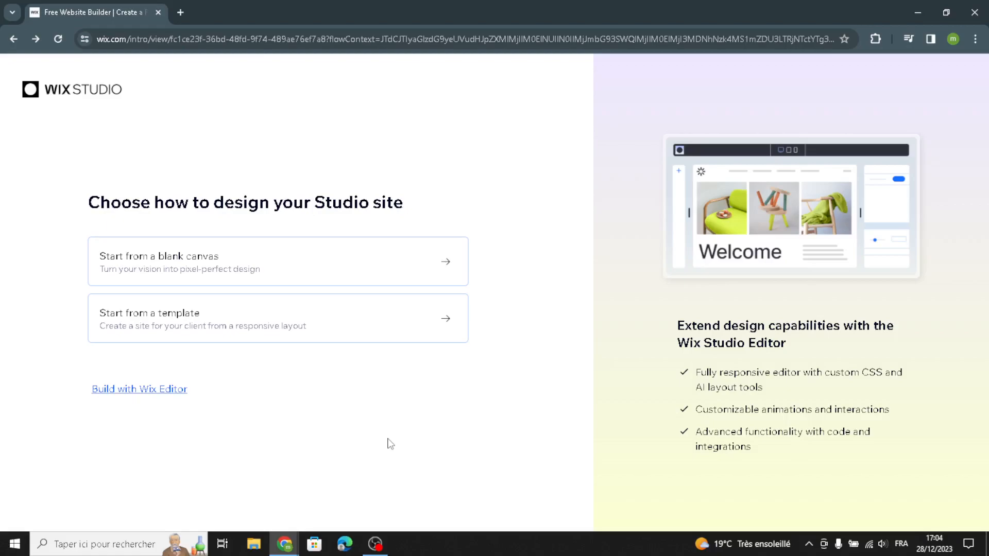
Choose to build with the Wix Editor and set up the site without AI
click(151, 391)
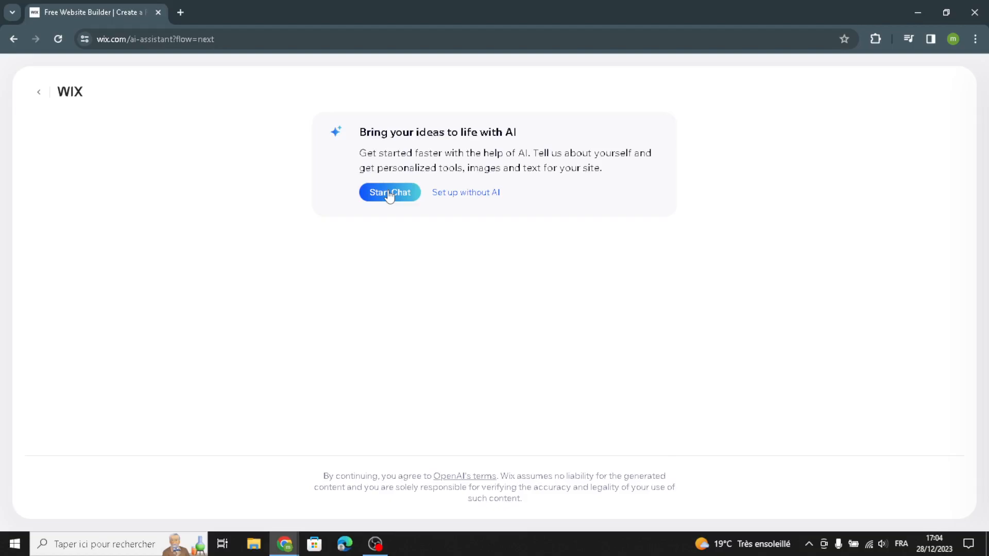
click(460, 196)
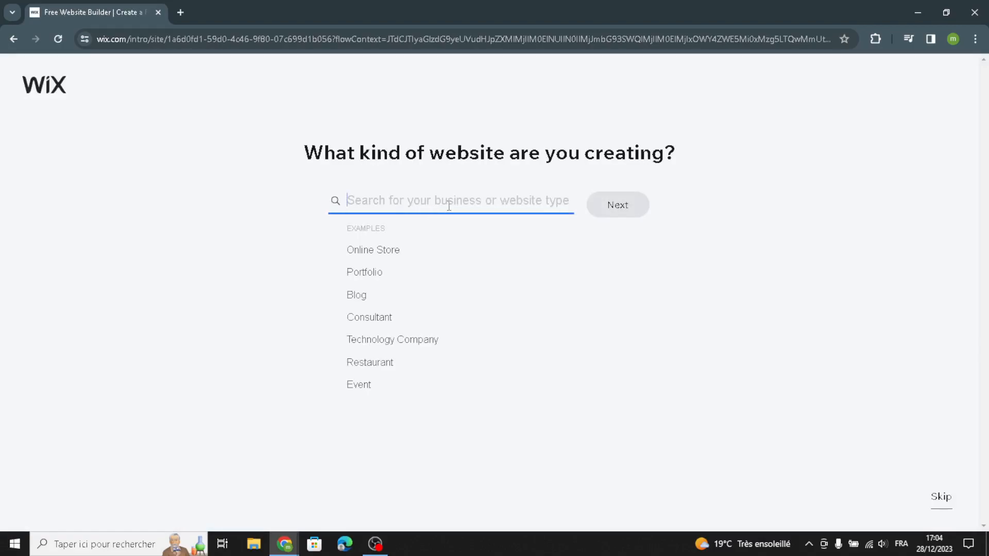
Enter "digital planners" as the kind of website being created
text(digita)
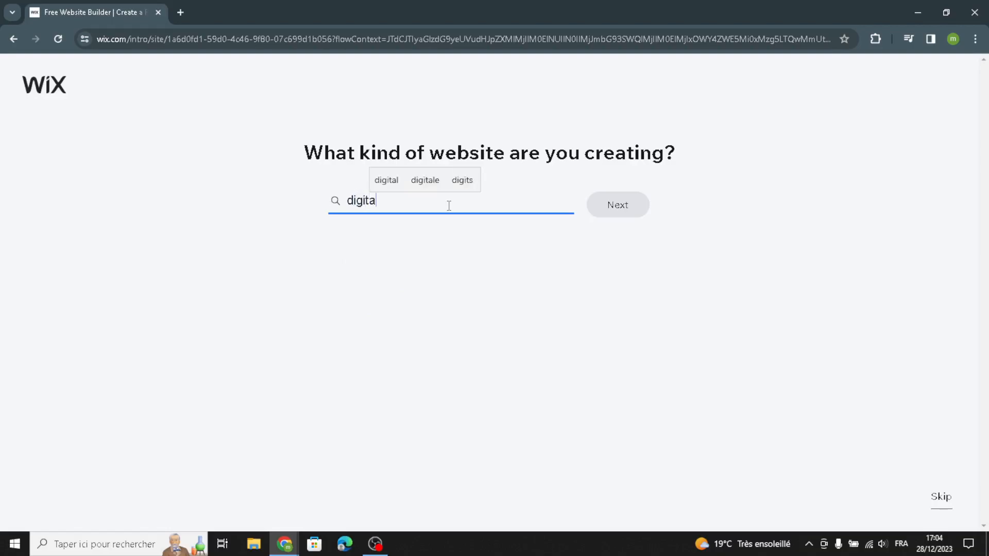
text(l plann)
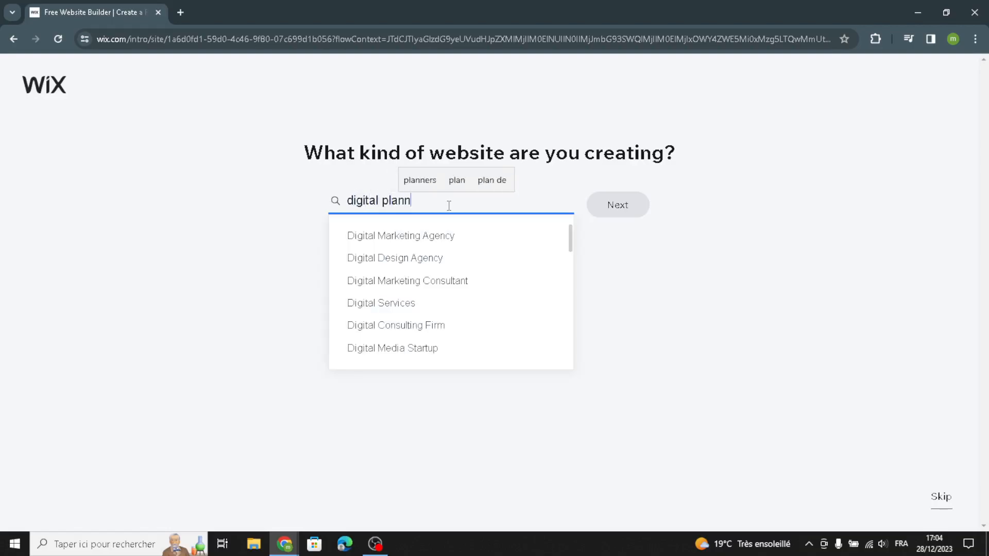
text(ers)
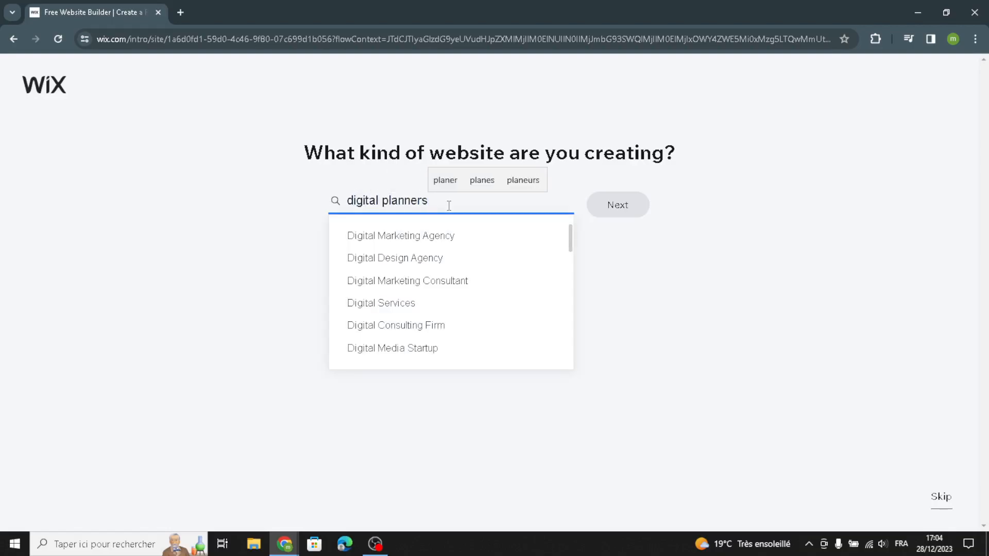
text( an)
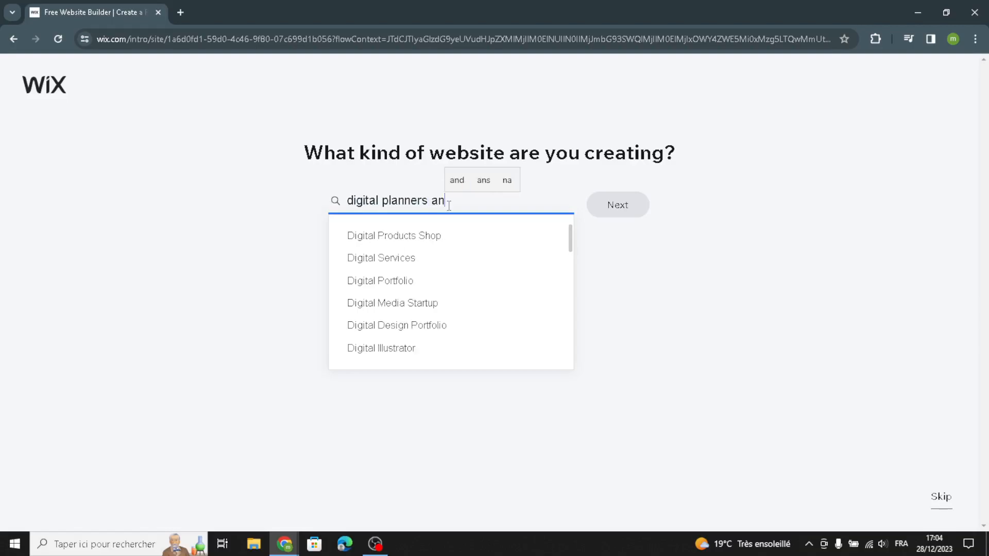
text(d calendars)
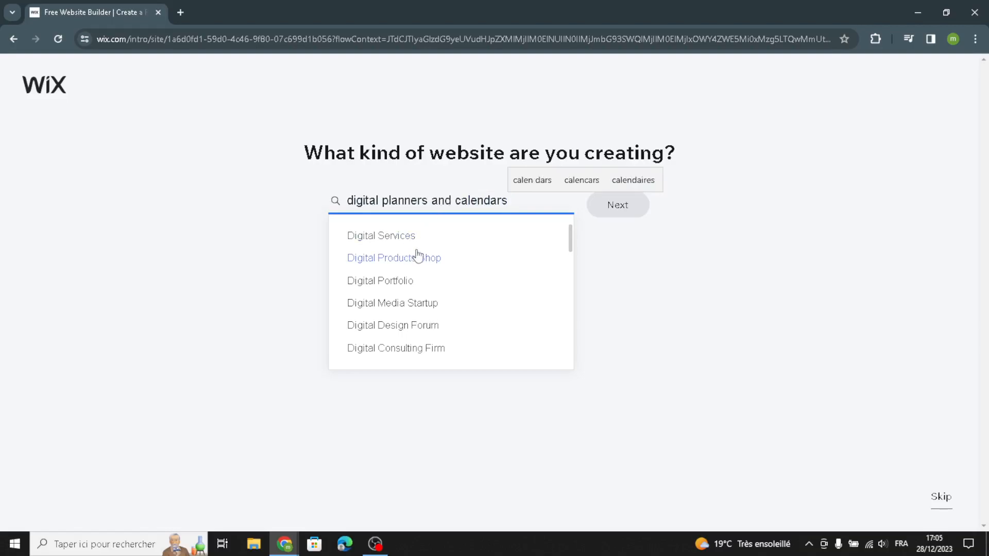
key(BackSpace)
key(BackSpace)
key(BackSpace)
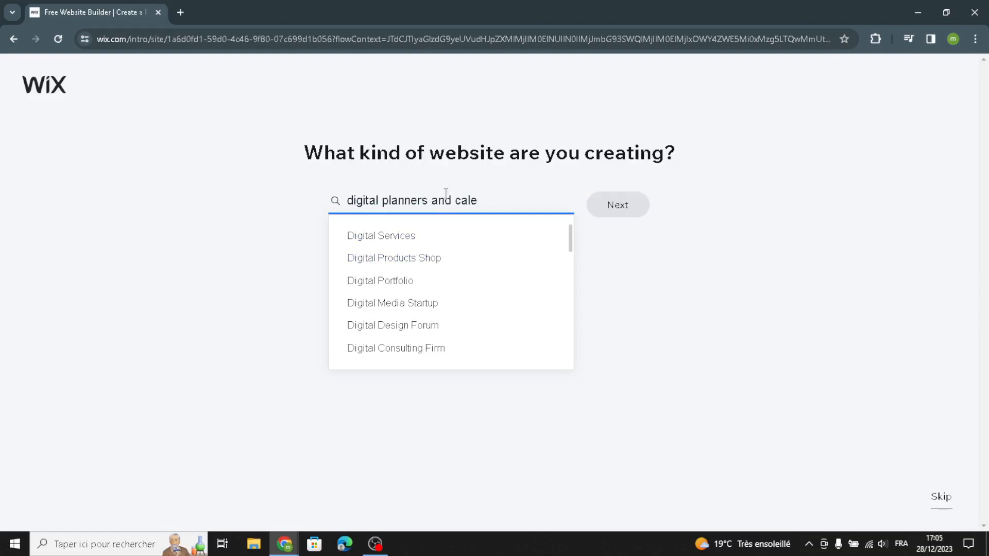
key(BackSpace)
key(BackSpace)
key(BackSpace)
key(BackSpace)
key(BackSpace)
key(BackSpace)
key(BackSpace)
key(BackSpace)
key(BackSpace)
key(BackSpace)
text(s)
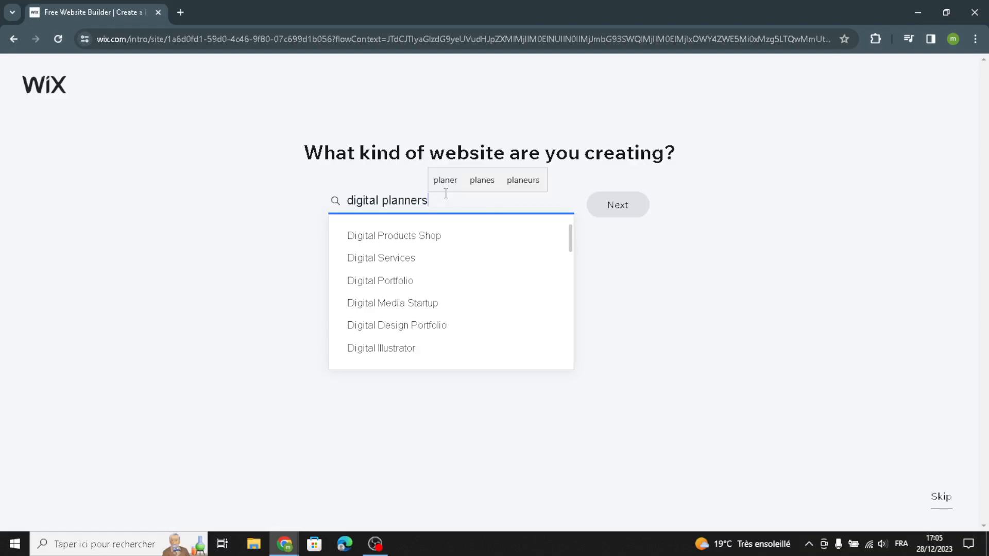
Browse the suggestions, choose Digital Products Shop as the website type and continue
scroll(459, 291, down, 1)
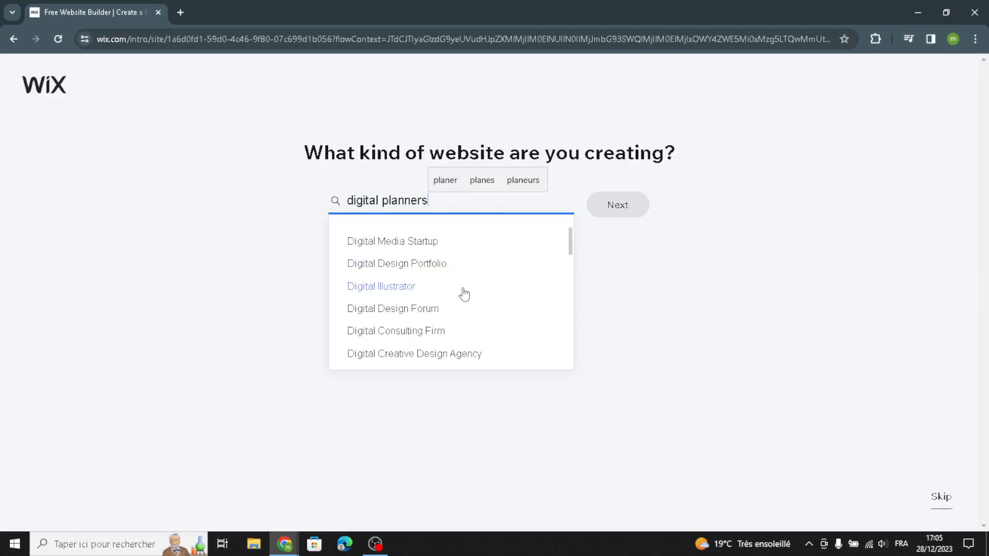
scroll(488, 310, down, 2)
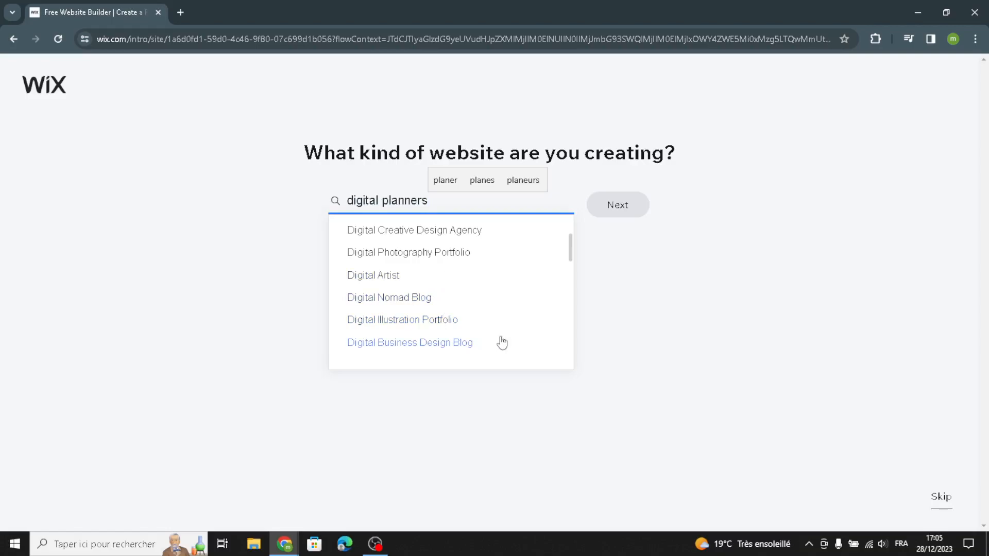
scroll(503, 295, down, 2)
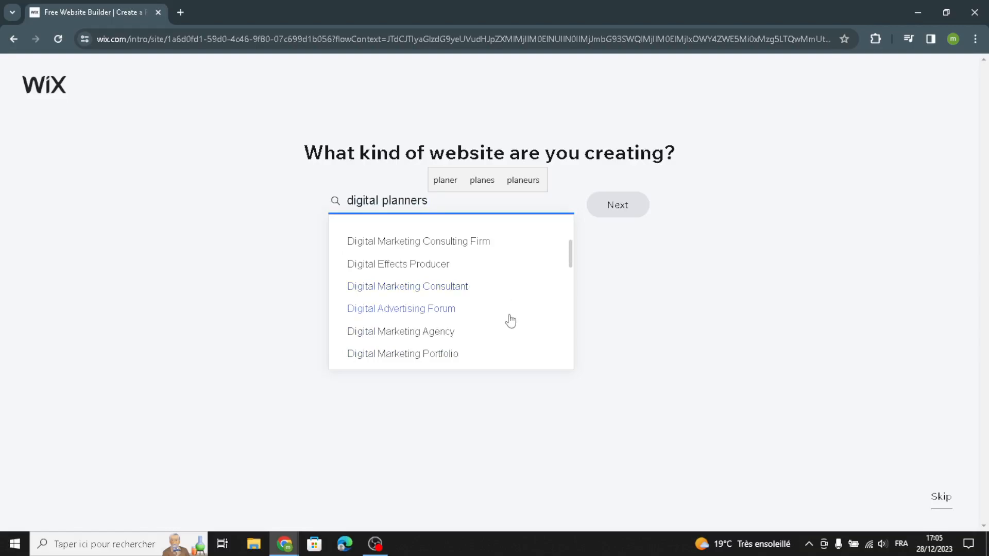
scroll(499, 326, up, 2)
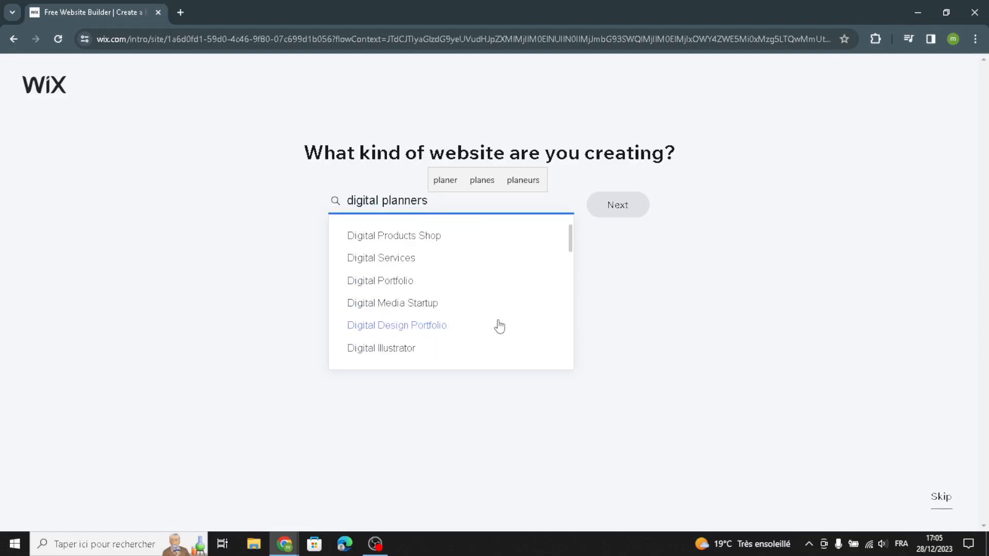
click(444, 242)
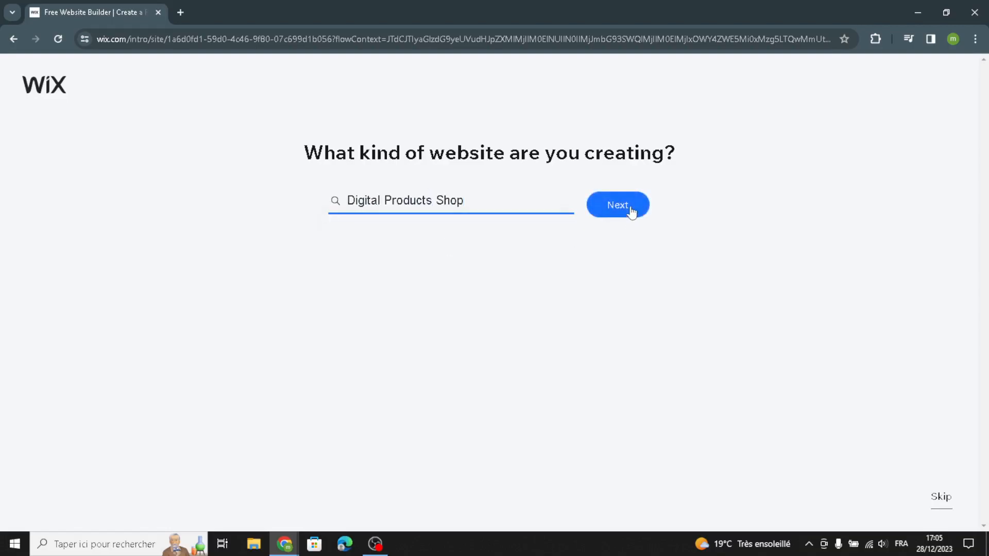
click(630, 209)
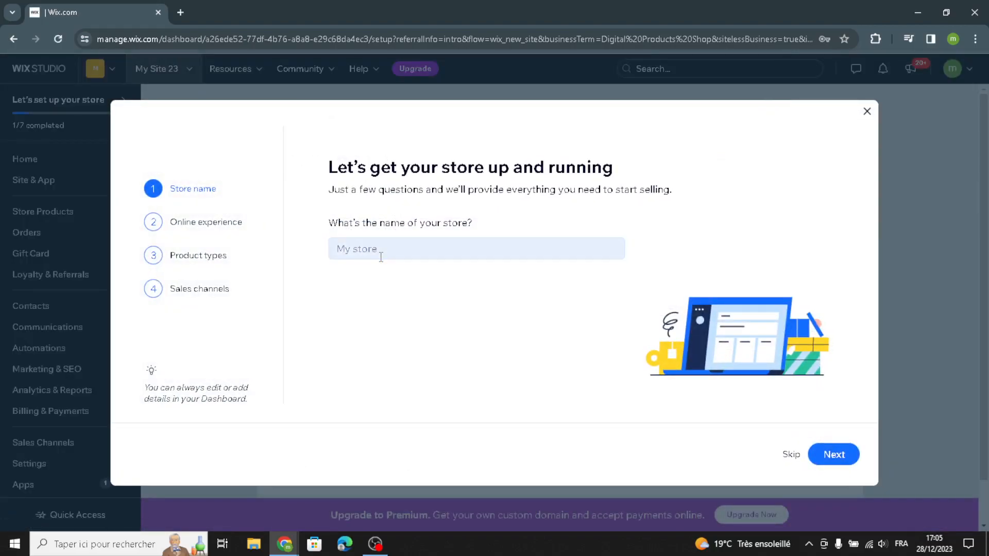
Paste DigiPlans Co. as the store name and continue
click(381, 257)
text(DigiFlare Co.)
click(831, 453)
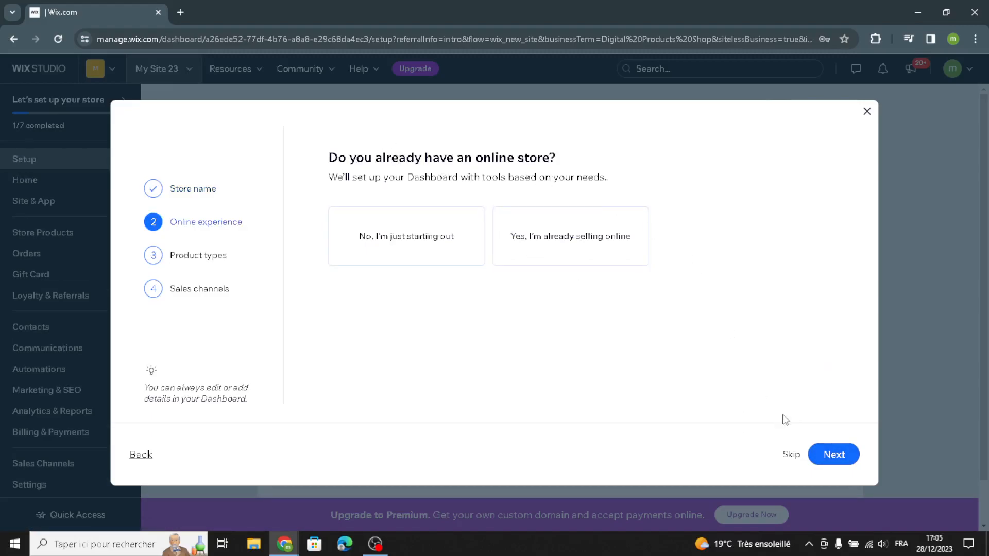
Skip the existing-store question, select Physical products as the product type and continue
click(823, 453)
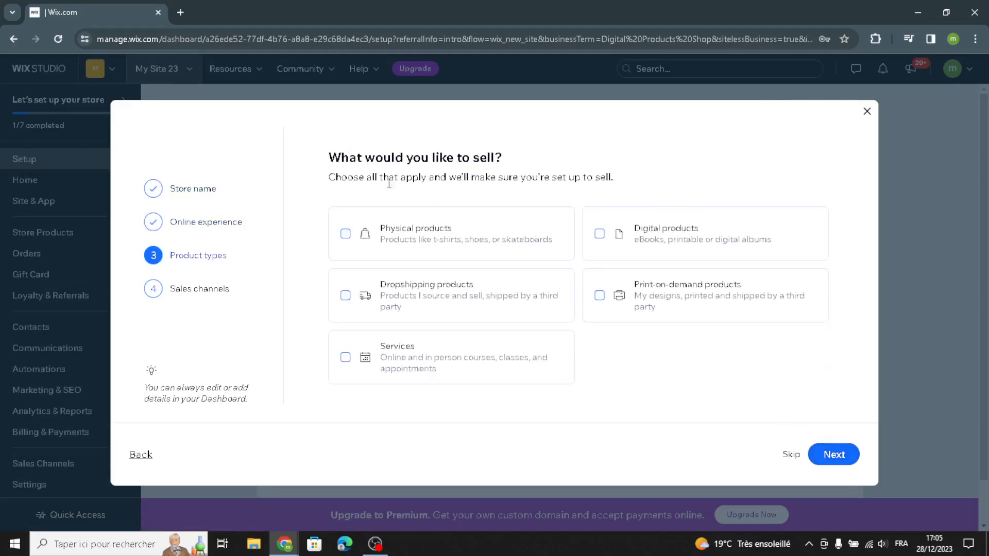
click(416, 253)
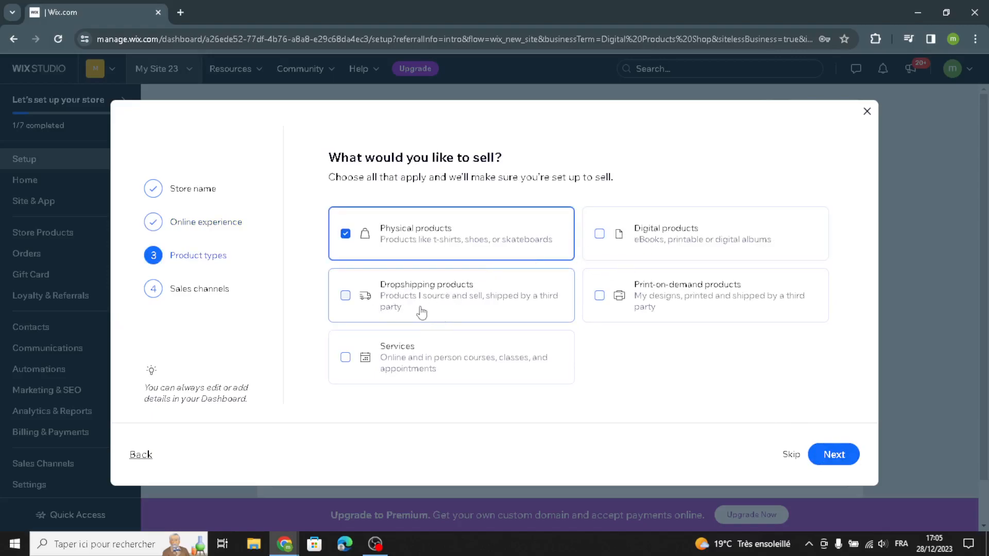
click(824, 456)
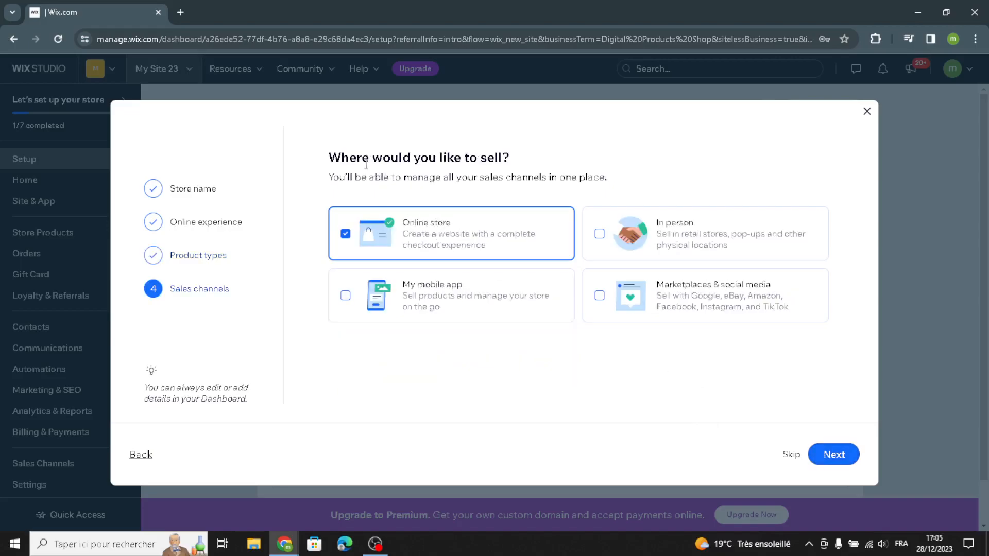
Add My mobile app and Marketplaces & social media as sales channels and continue
click(415, 304)
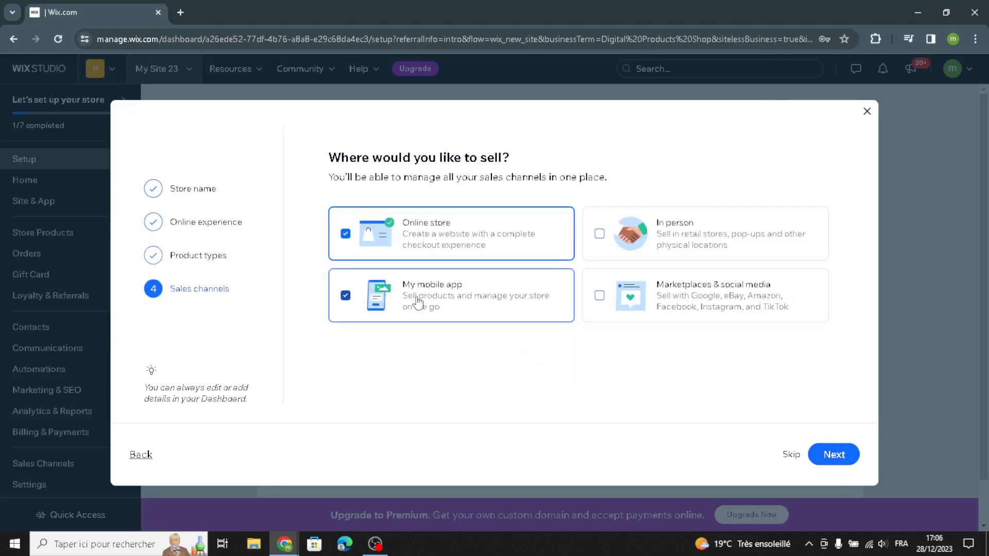
click(701, 312)
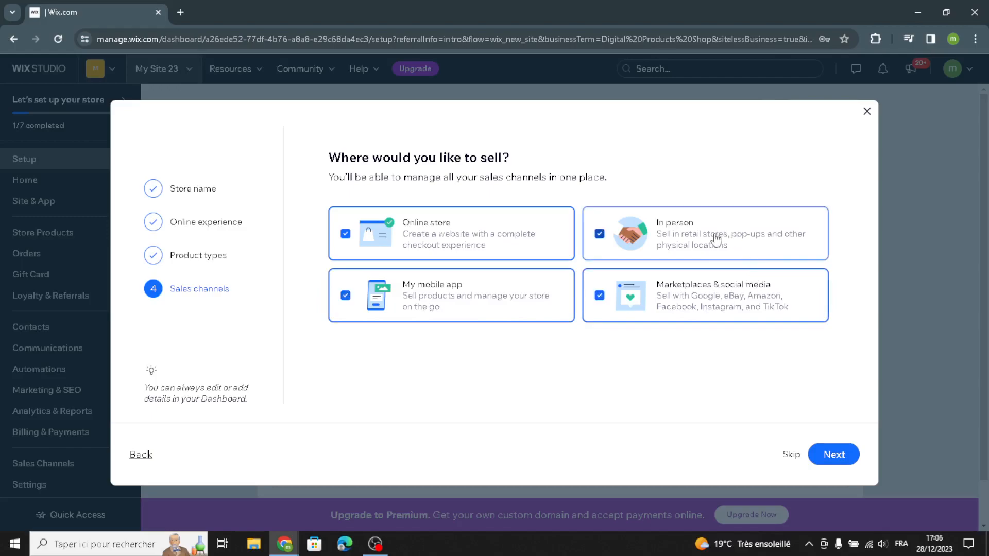
click(834, 454)
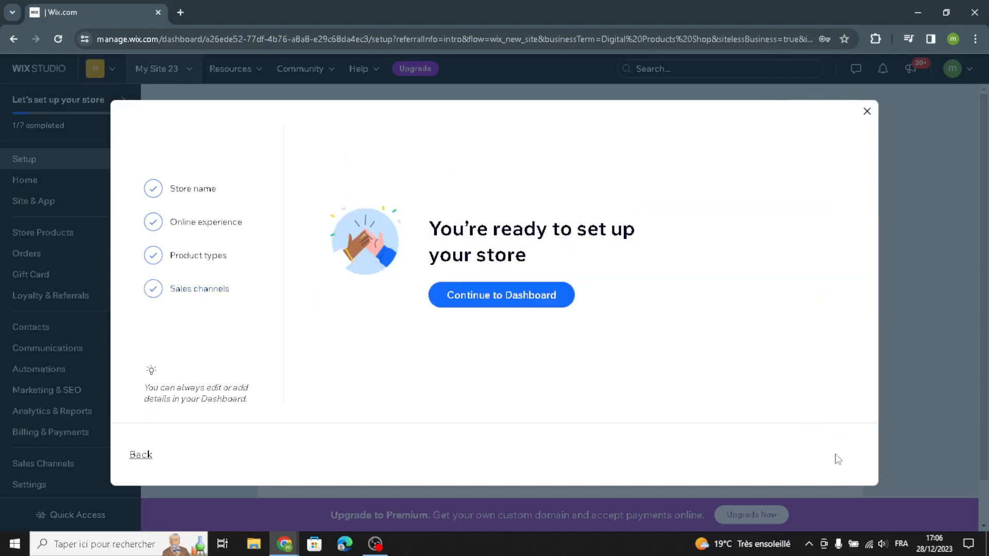
Continue to the dashboard and start designing the site with Wix's site builder
click(529, 296)
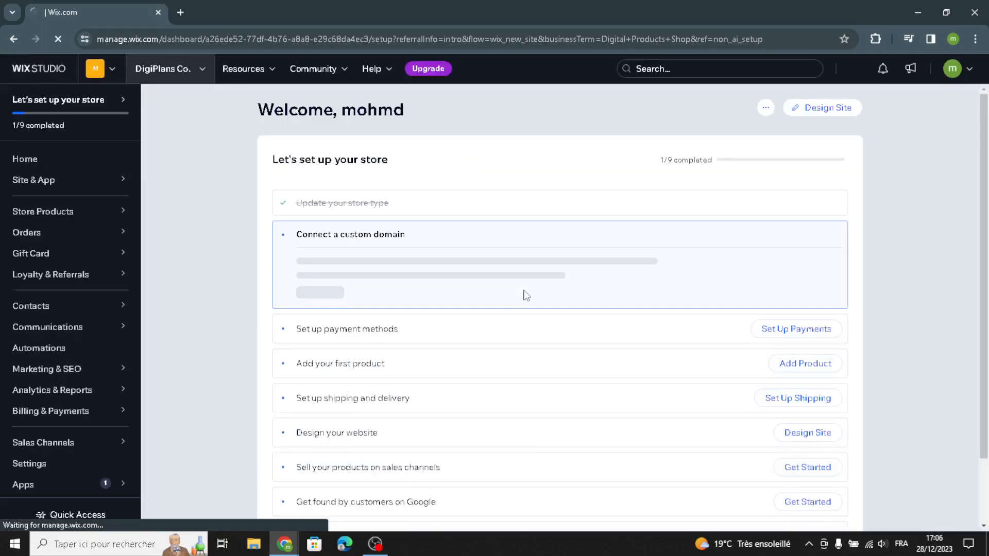
click(806, 111)
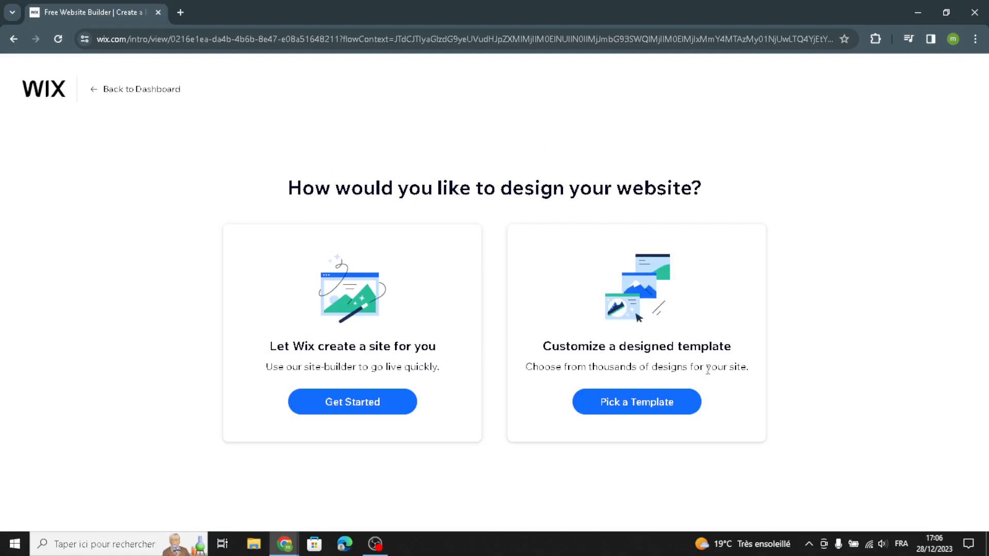
click(319, 404)
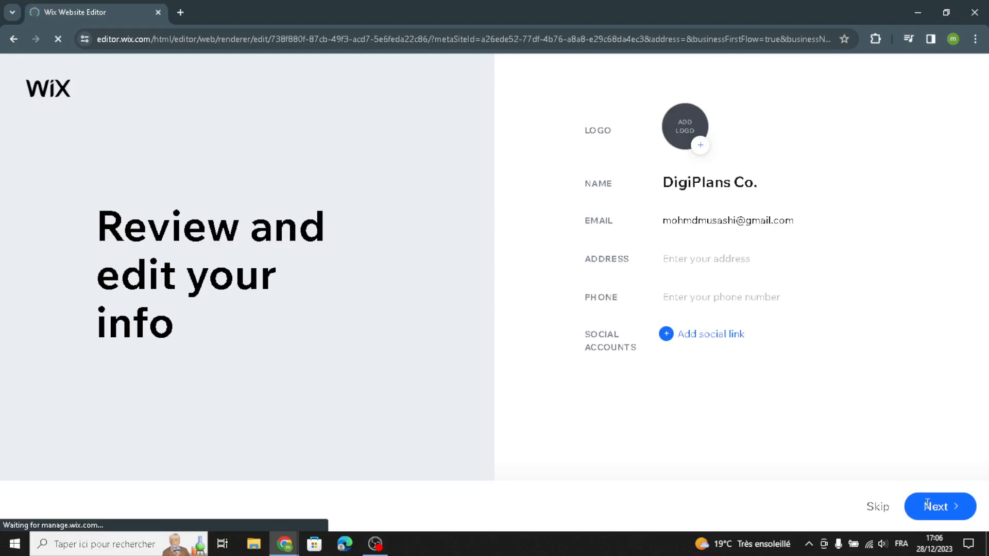
Accept the business info and pick the Classic theme
click(907, 492)
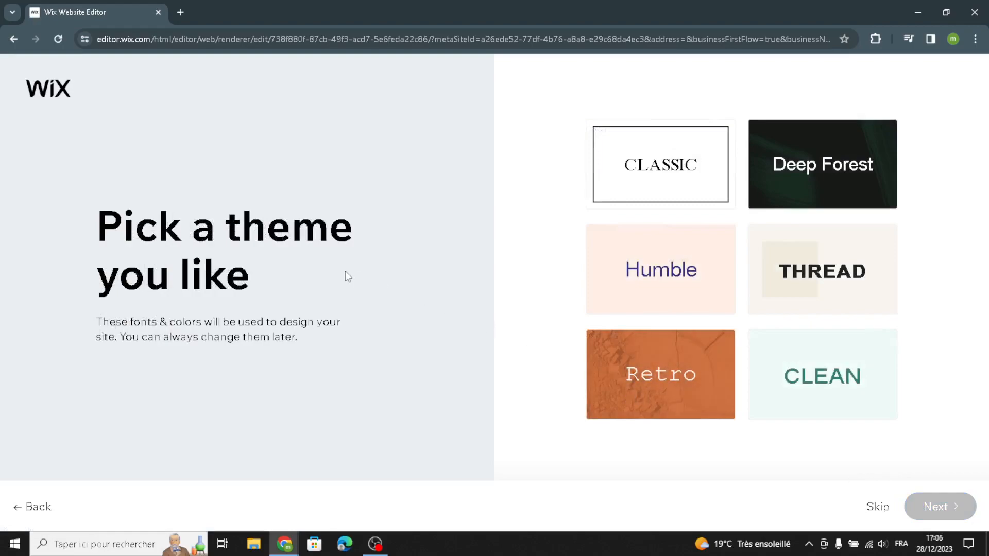
click(636, 145)
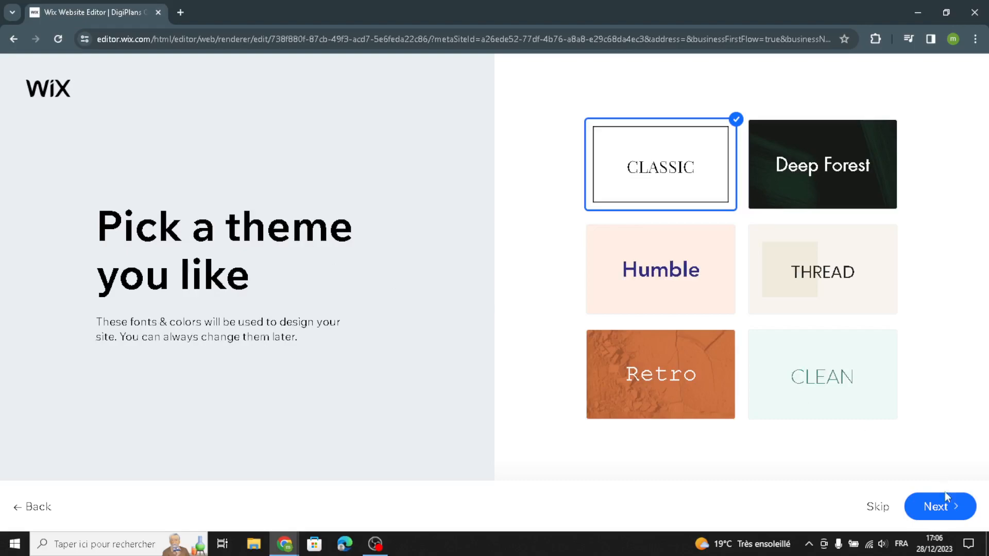
click(949, 510)
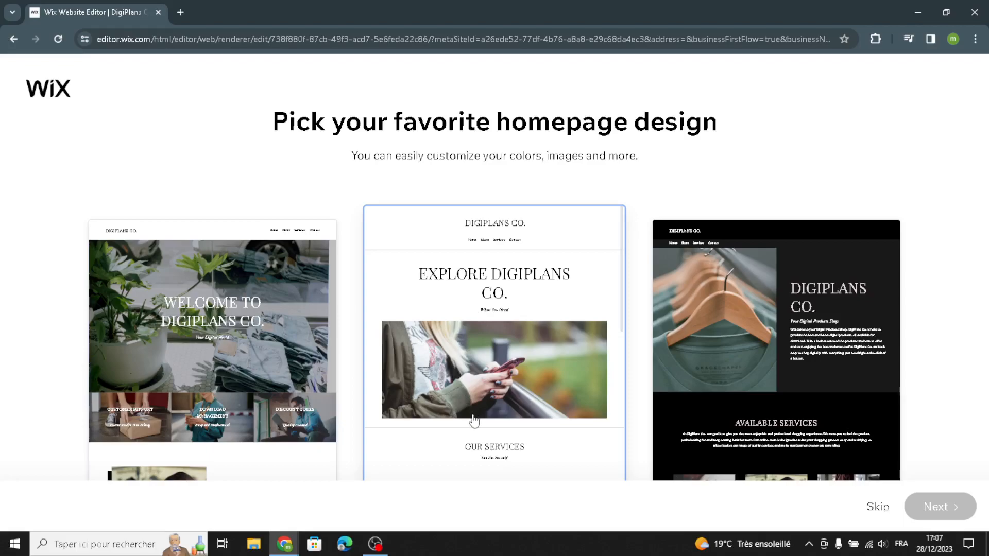
Pick the middle homepage design and continue without adding extra pages
click(535, 319)
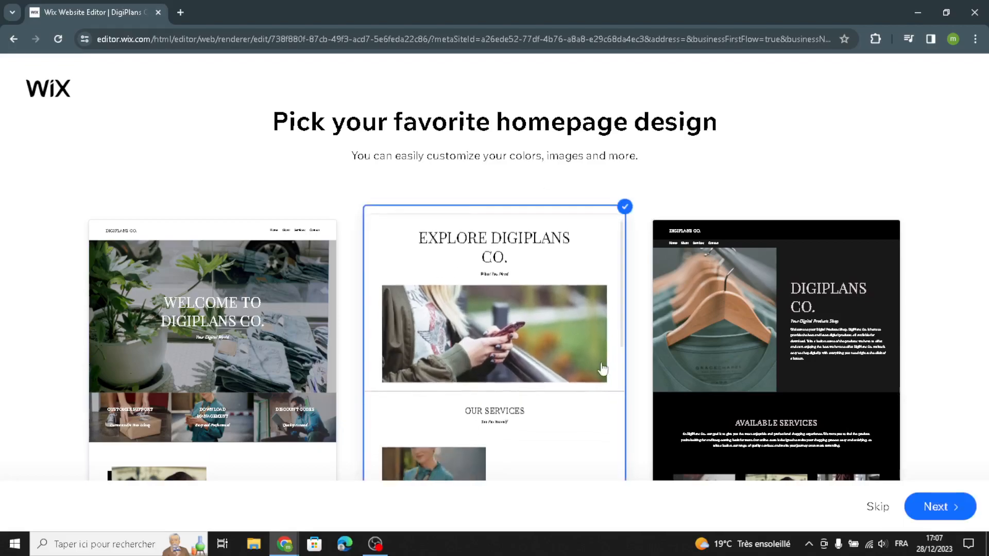
click(921, 498)
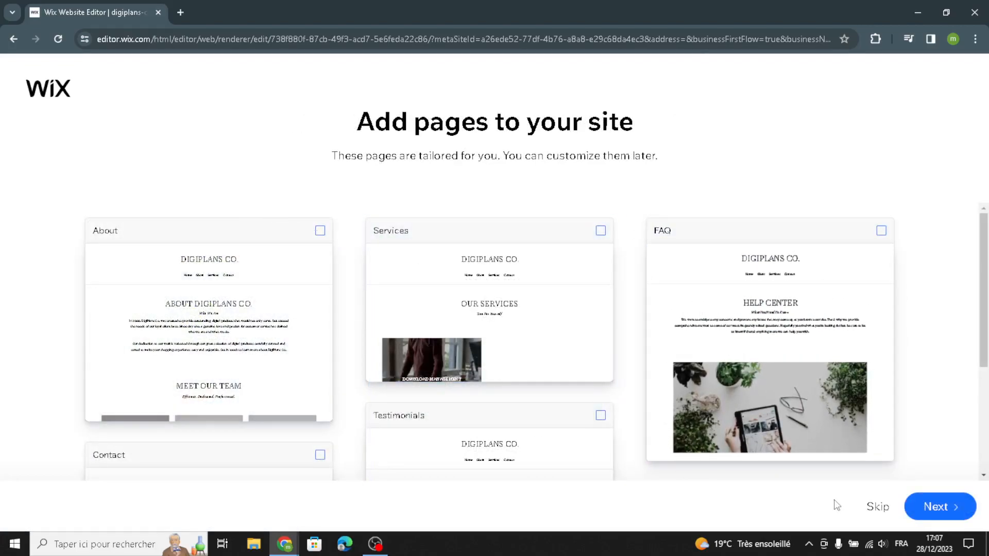
click(939, 507)
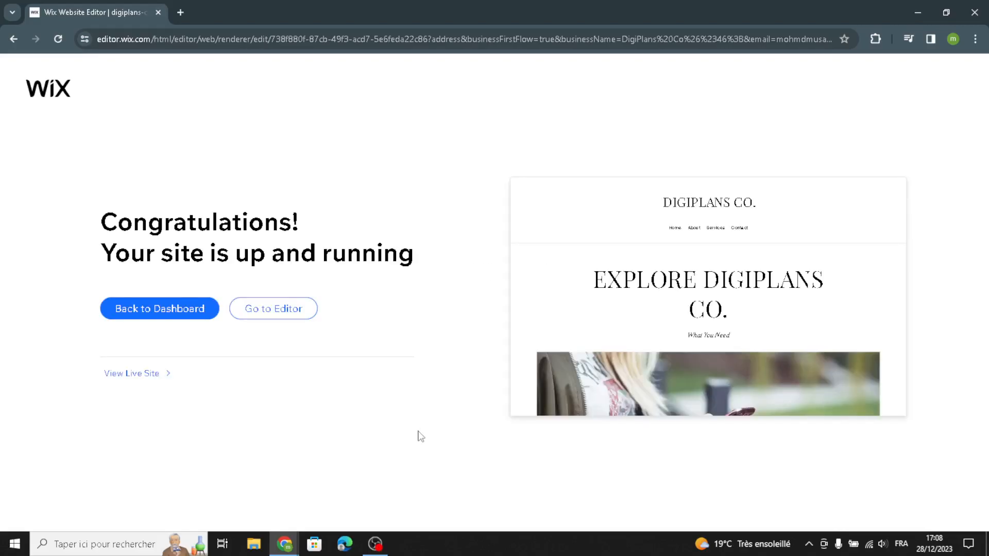
Open the site in the editor and browse the text and image categories of Add Elements
click(298, 313)
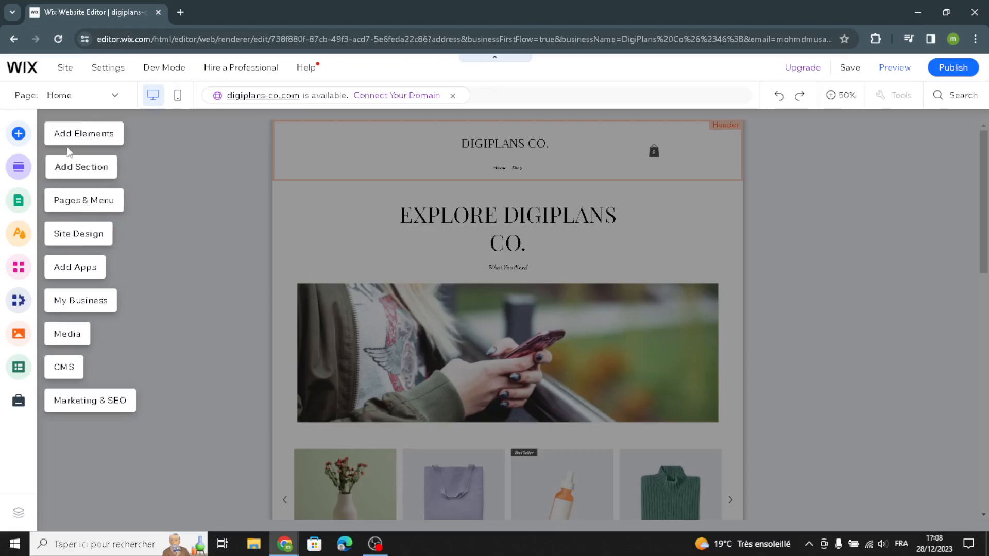
click(76, 143)
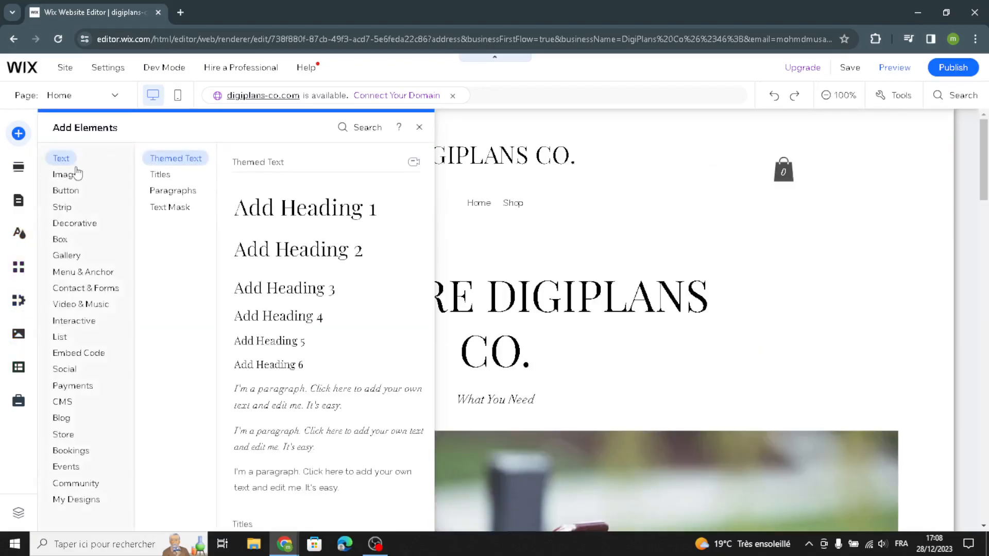
click(160, 174)
click(155, 192)
click(169, 209)
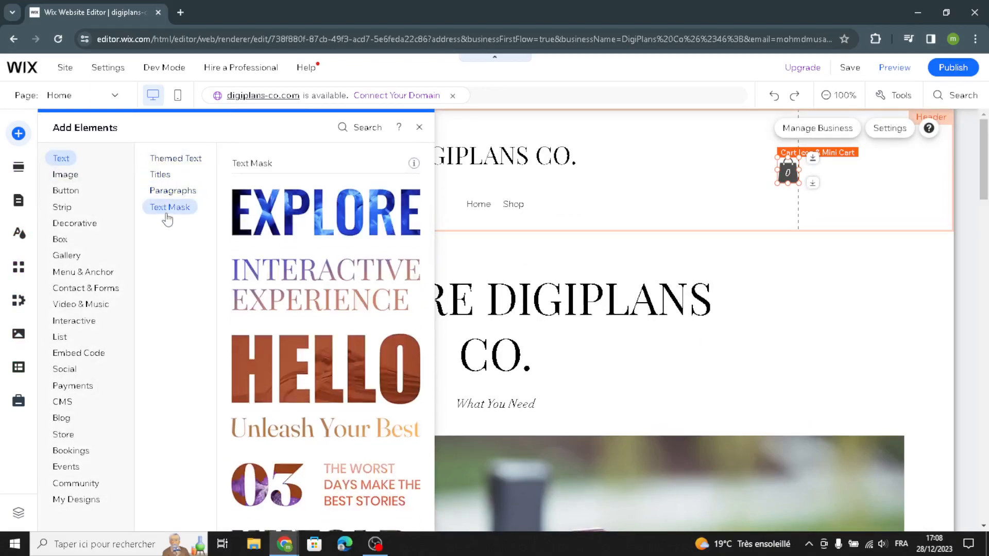
click(69, 177)
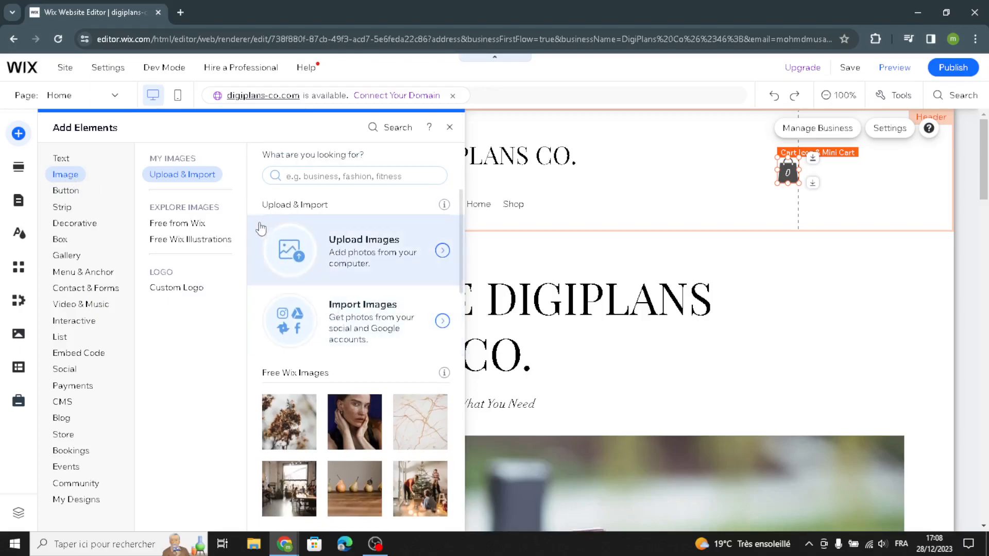
Browse the image, button, strip and decorative element categories in the Add Elements panel
click(195, 222)
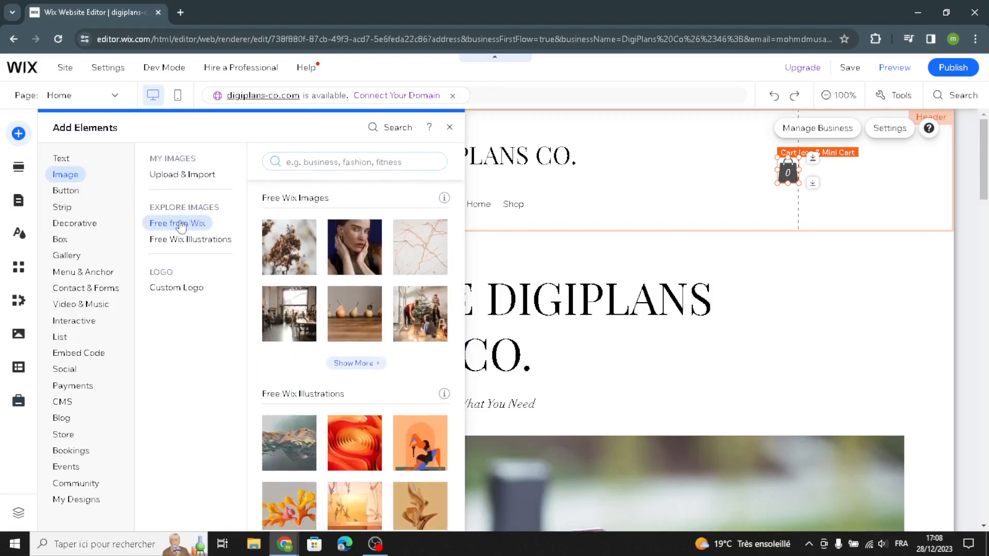
click(168, 239)
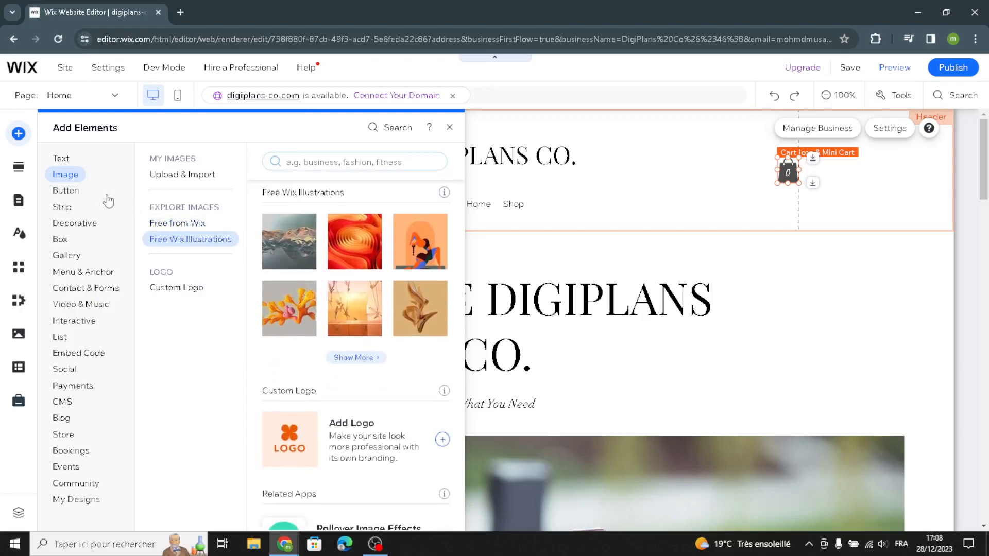
click(77, 200)
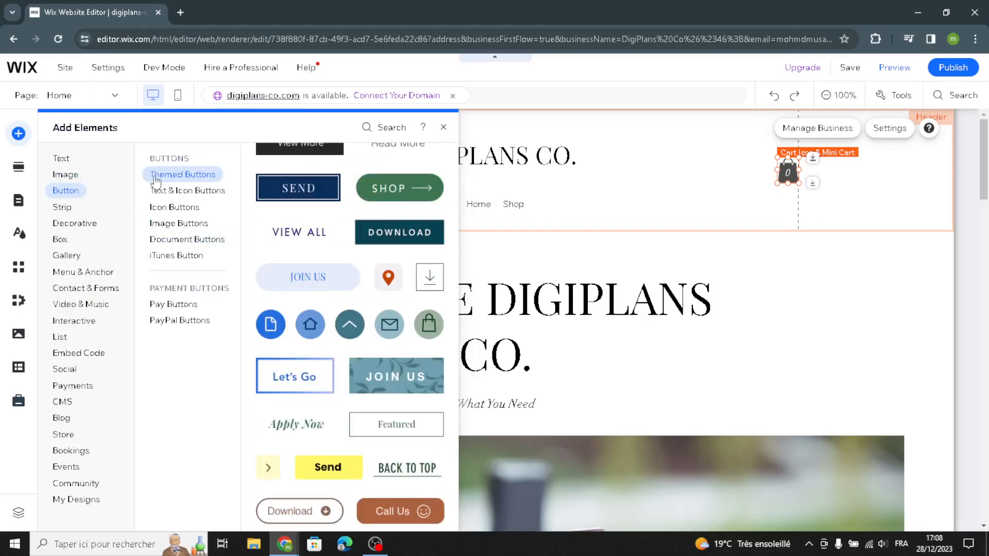
click(172, 190)
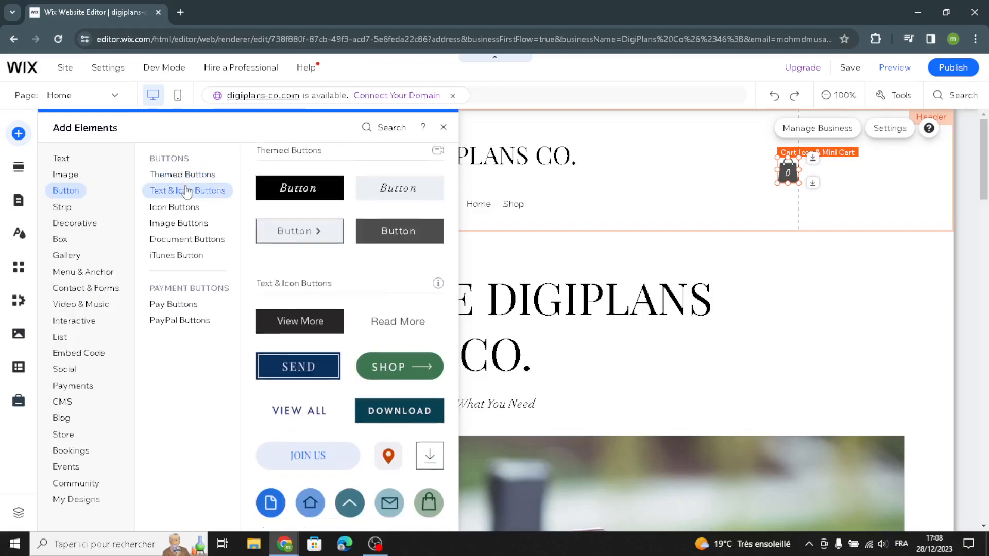
click(176, 209)
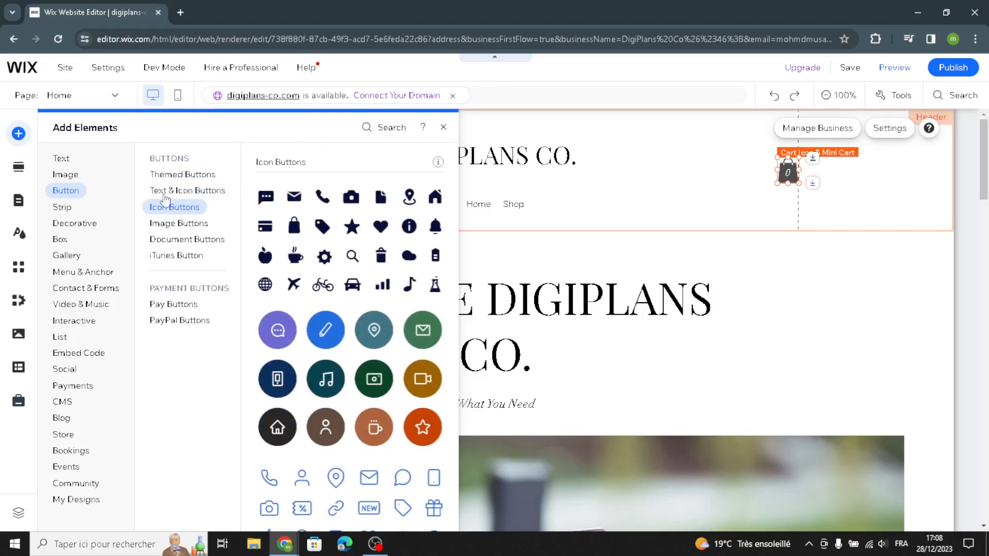
click(65, 210)
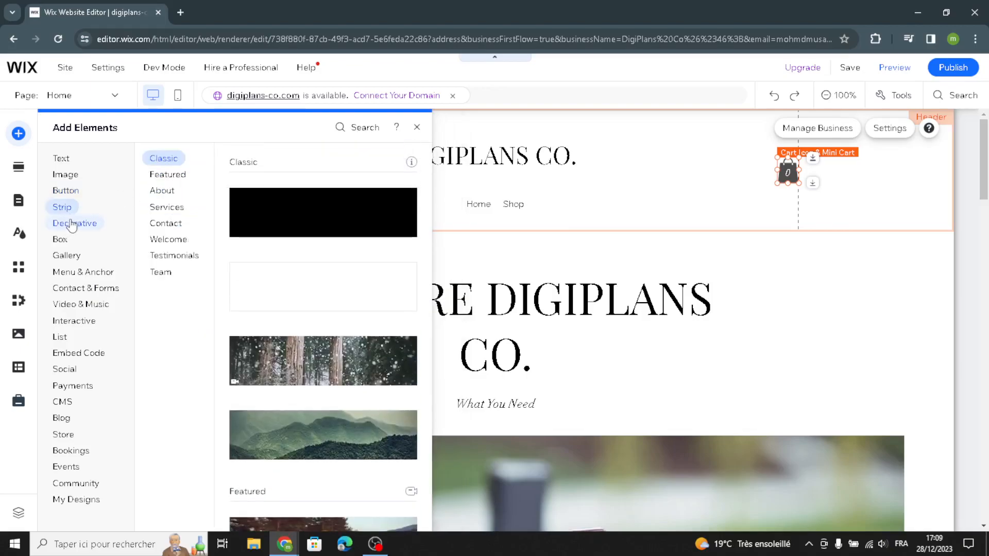
click(102, 227)
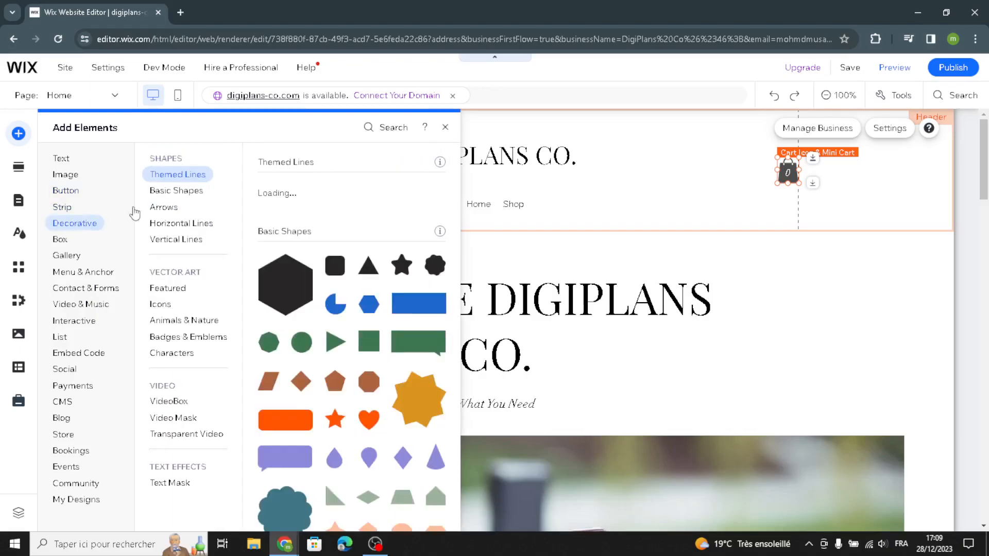
click(161, 195)
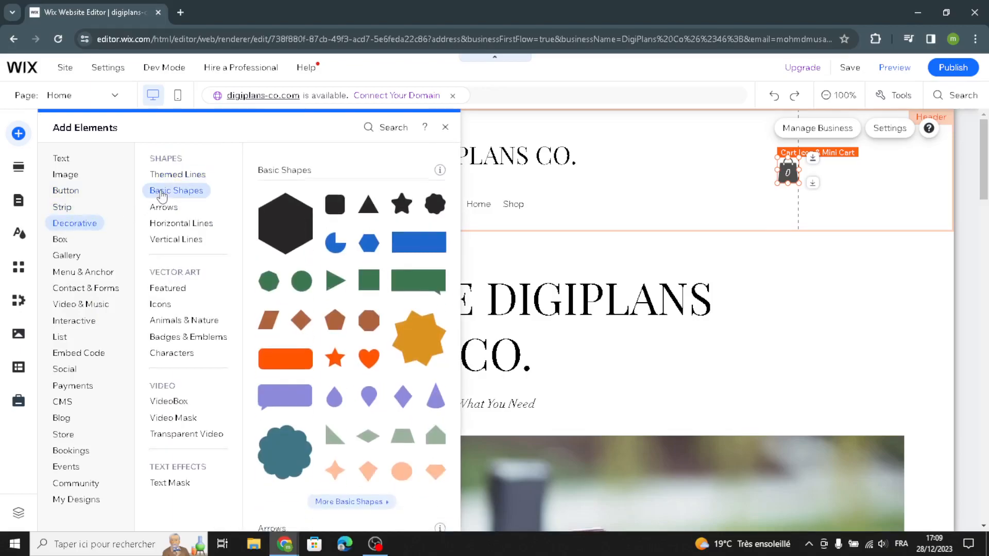
click(161, 208)
click(164, 222)
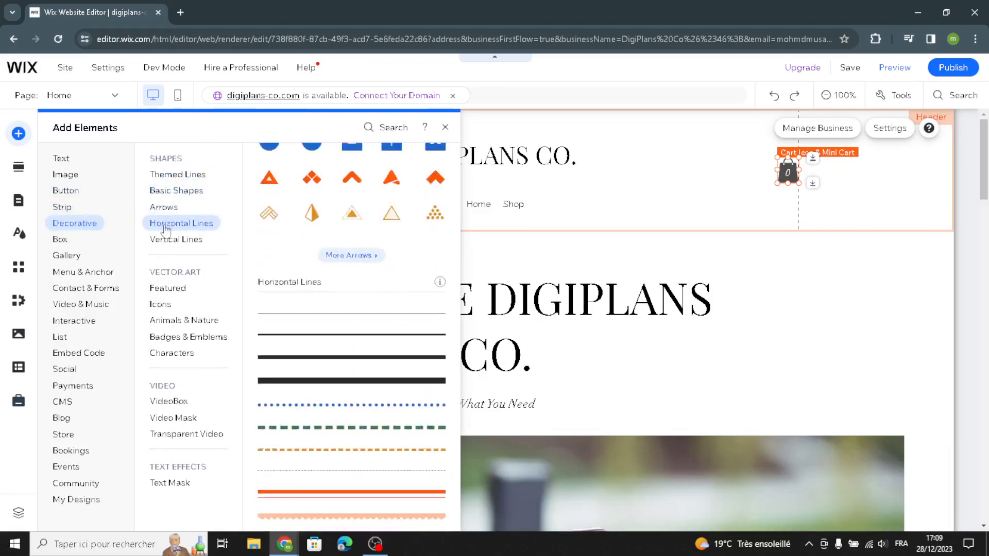
click(167, 240)
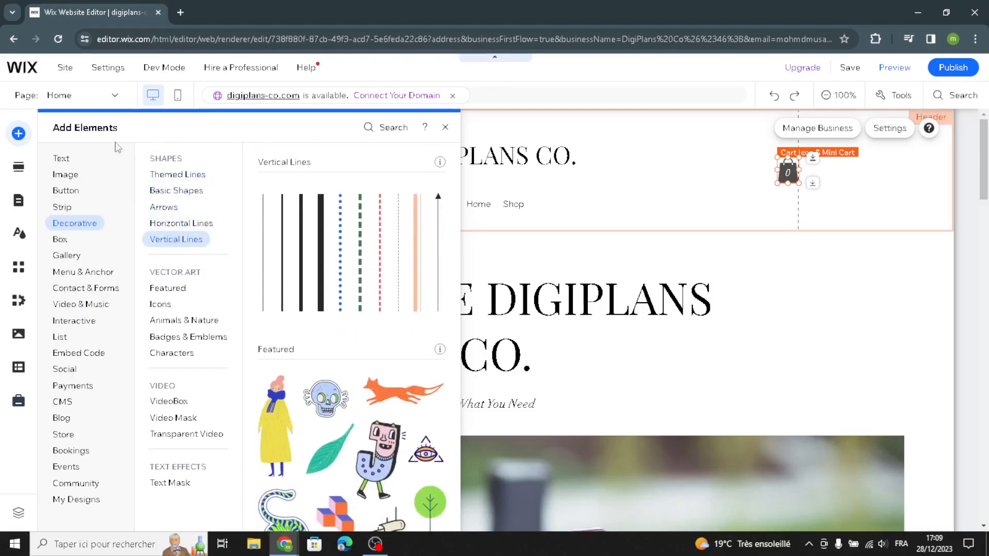
Look through the Add Section and Site Design panels, then close Site Design
click(19, 173)
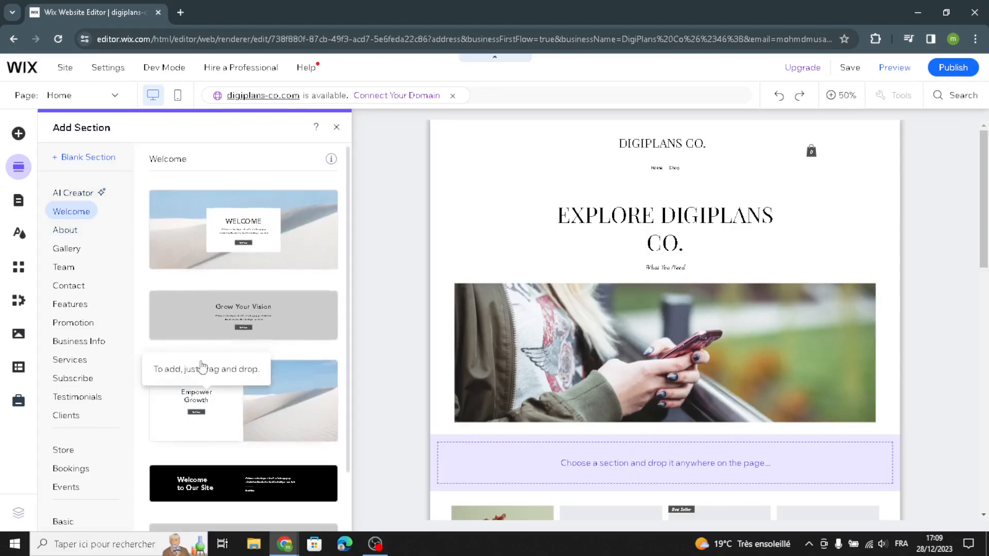
click(20, 235)
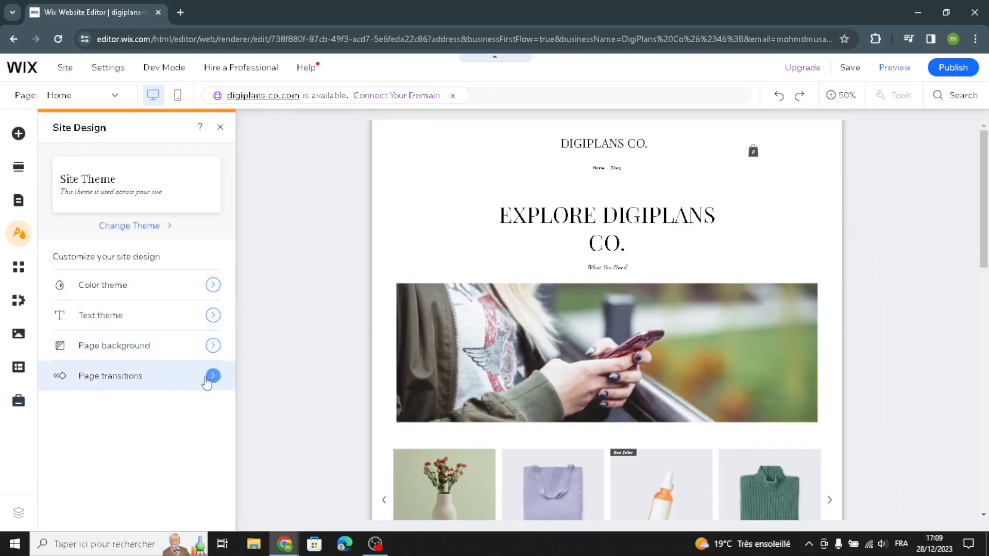
click(220, 126)
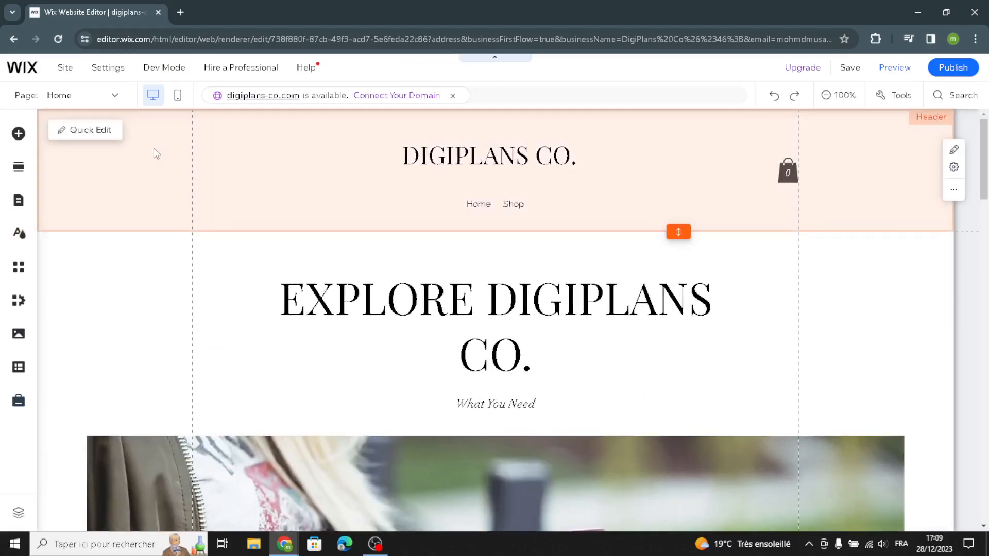
Inspect the Quick Edit options for the header and the welcome section, then close Quick Edit
click(154, 147)
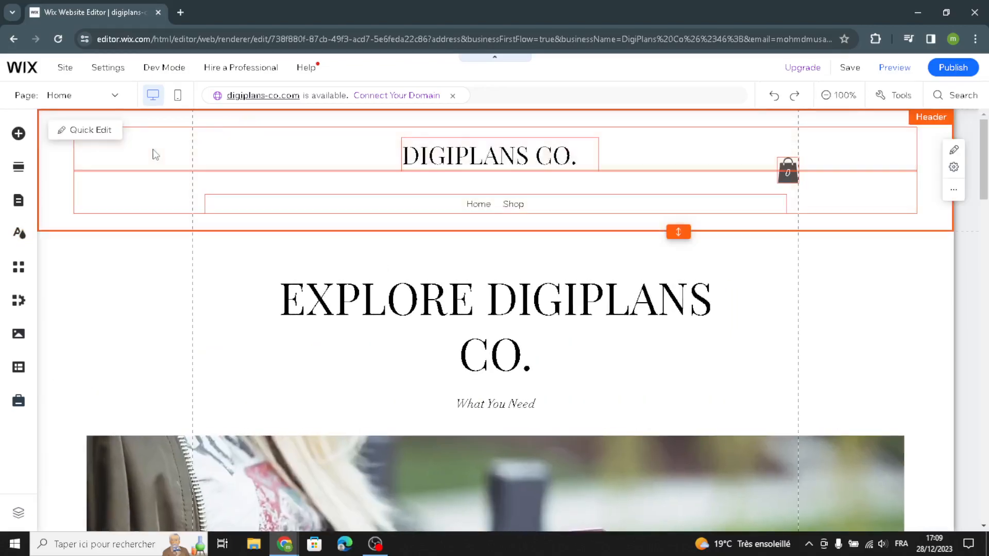
click(113, 136)
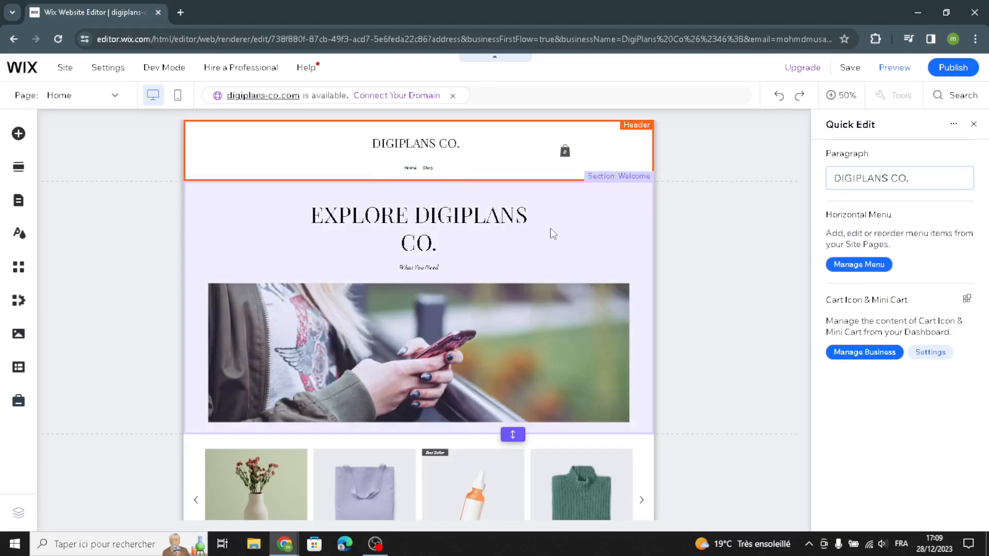
click(551, 232)
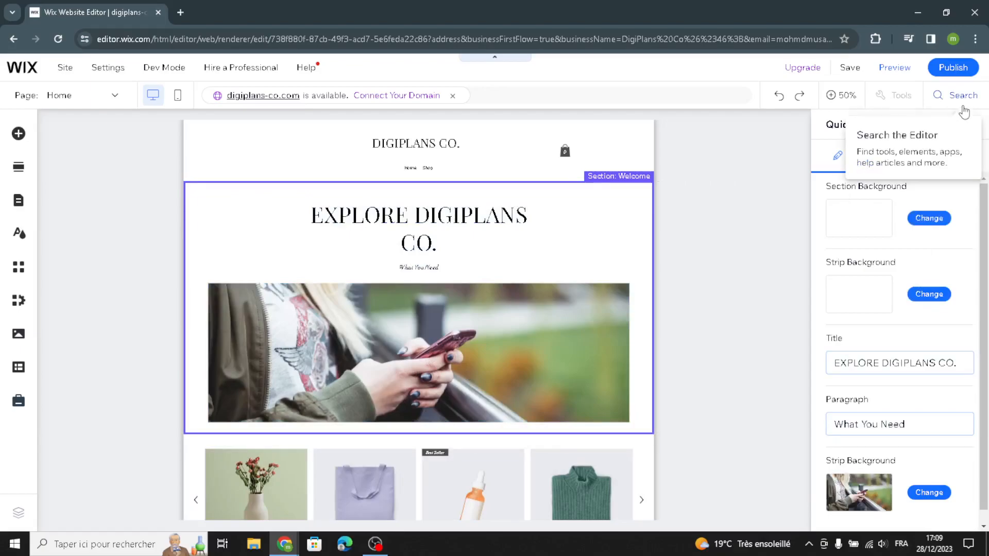
click(973, 125)
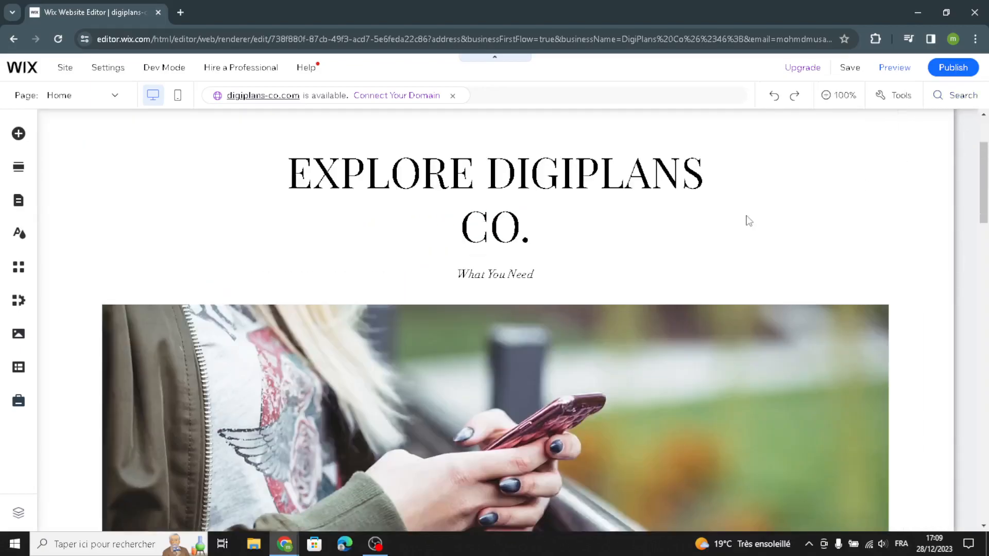
Replace the 'What You Need' subtitle with AI-generated Welcome section text for DigiPlans Co
click(484, 281)
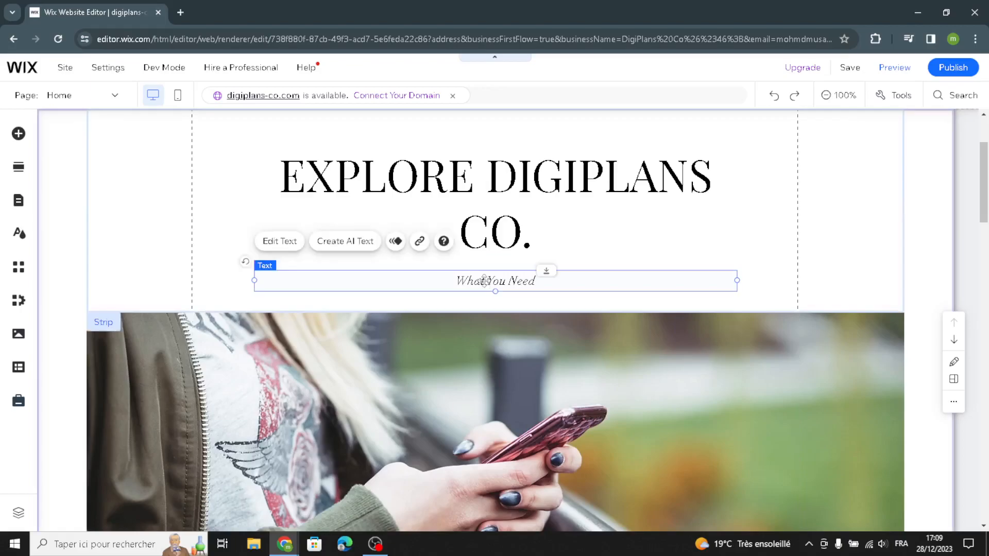
click(334, 250)
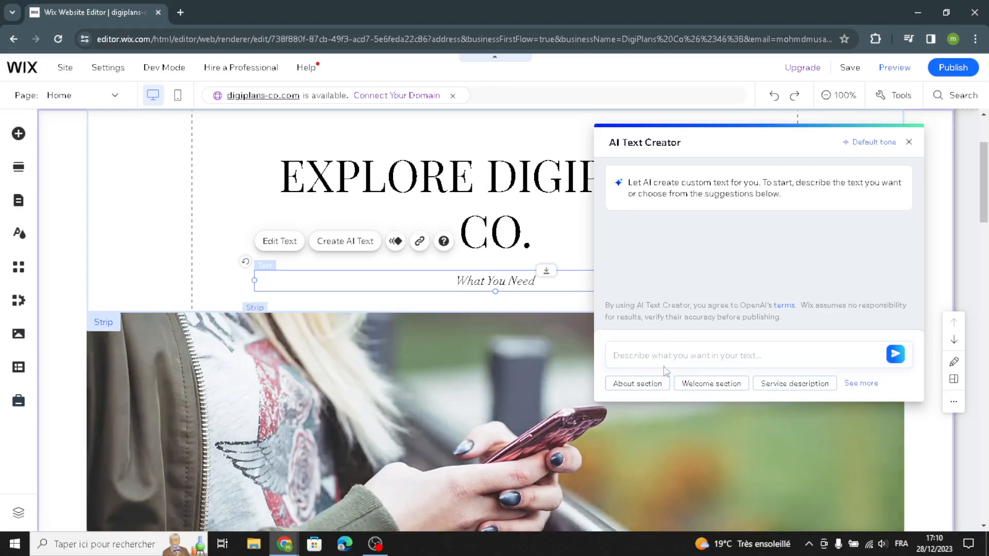
click(724, 387)
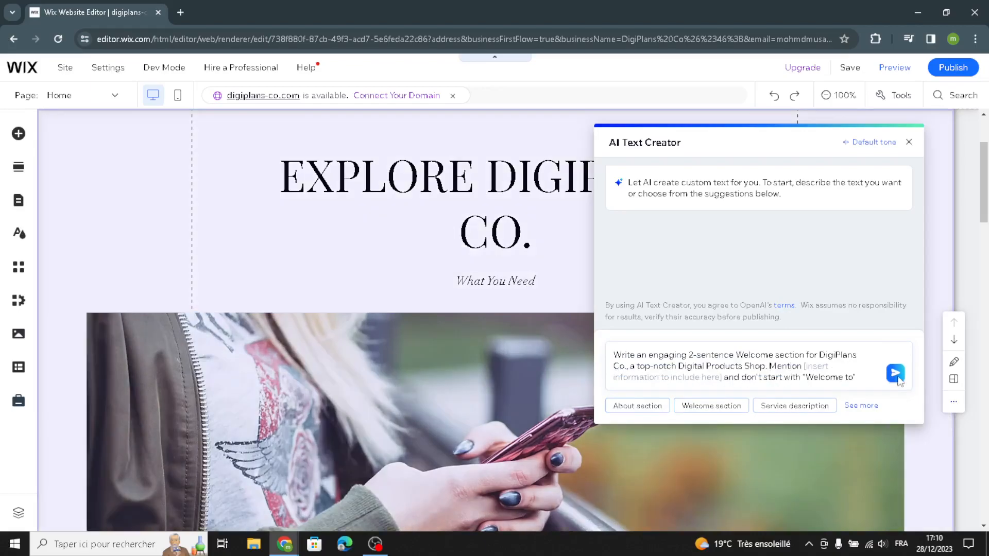
click(895, 376)
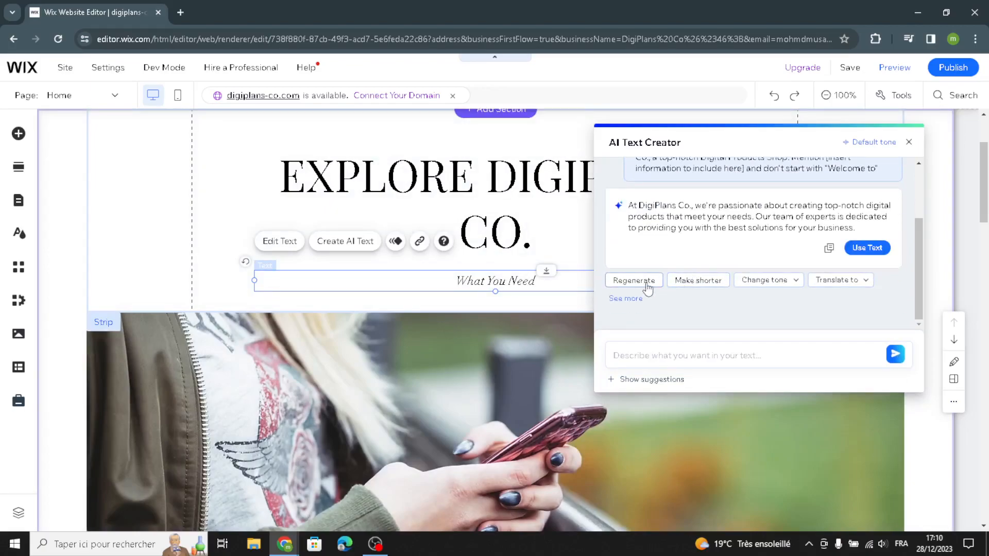
click(861, 252)
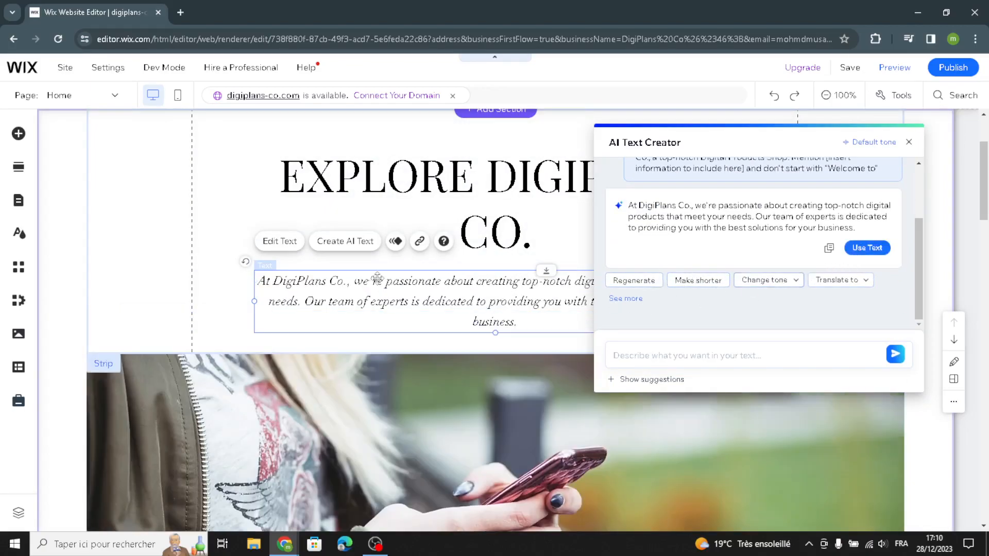
Change the welcome strip's background to a grey theme colour and close the background panel
click(150, 273)
click(148, 279)
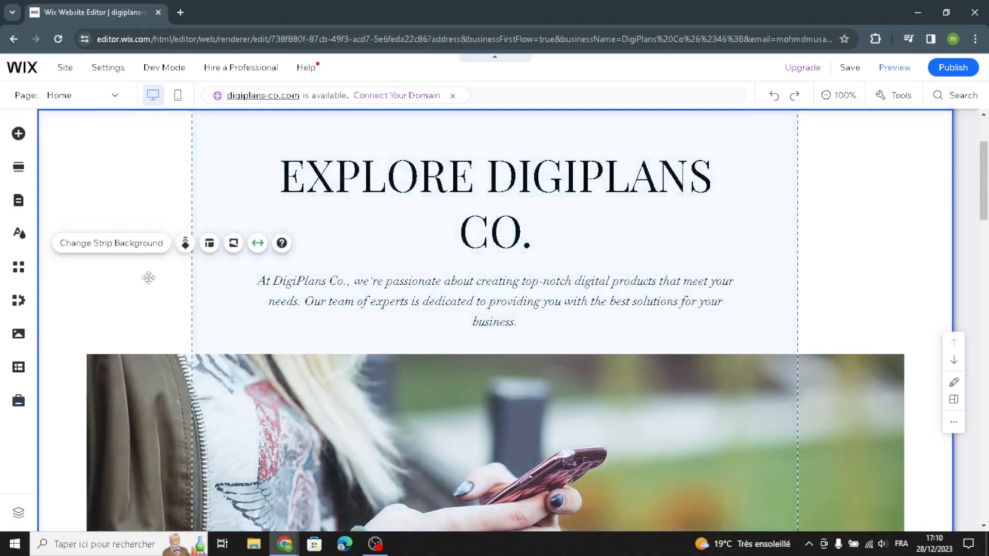
click(149, 251)
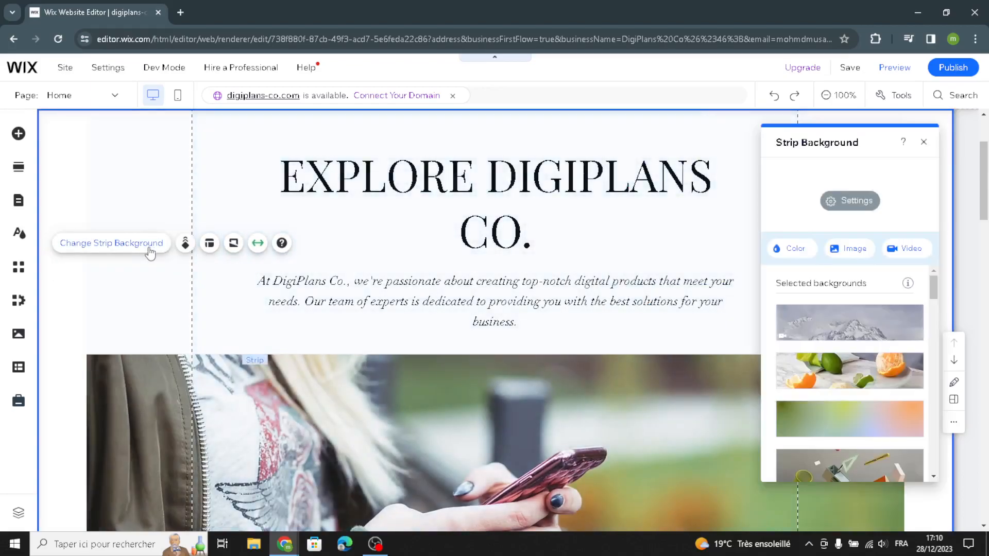
click(789, 248)
click(865, 364)
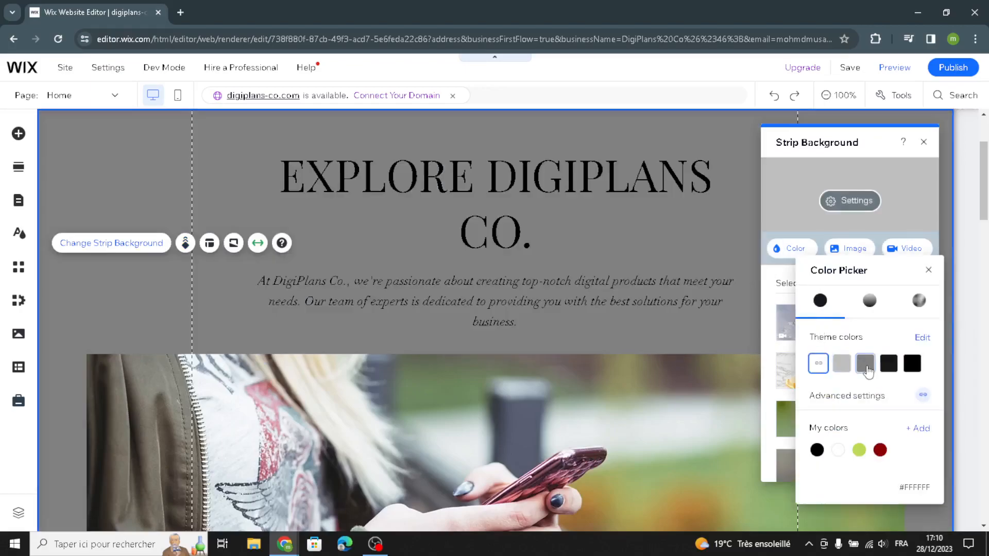
click(106, 281)
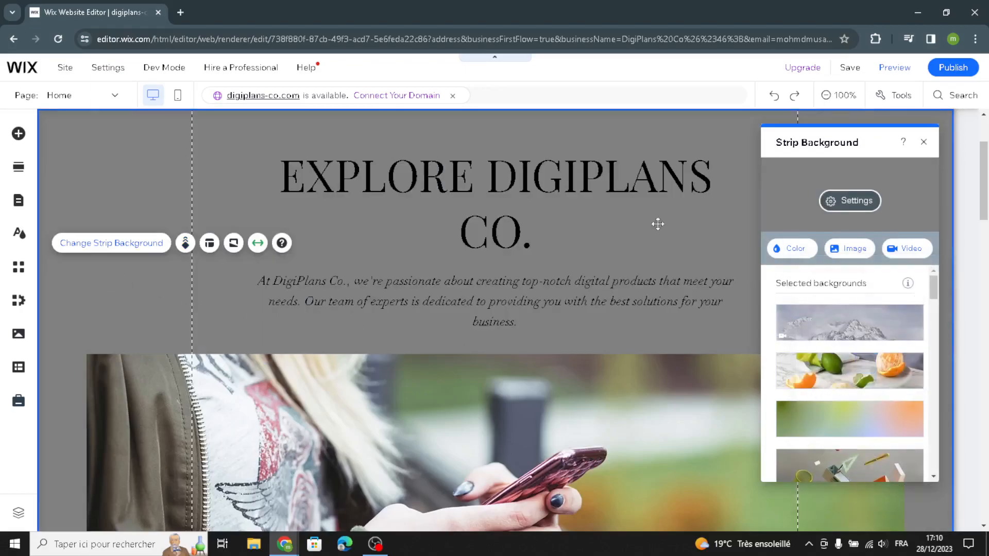
click(923, 142)
Open product management from the homepage products gallery and start a new product
scroll(537, 392, down, 3)
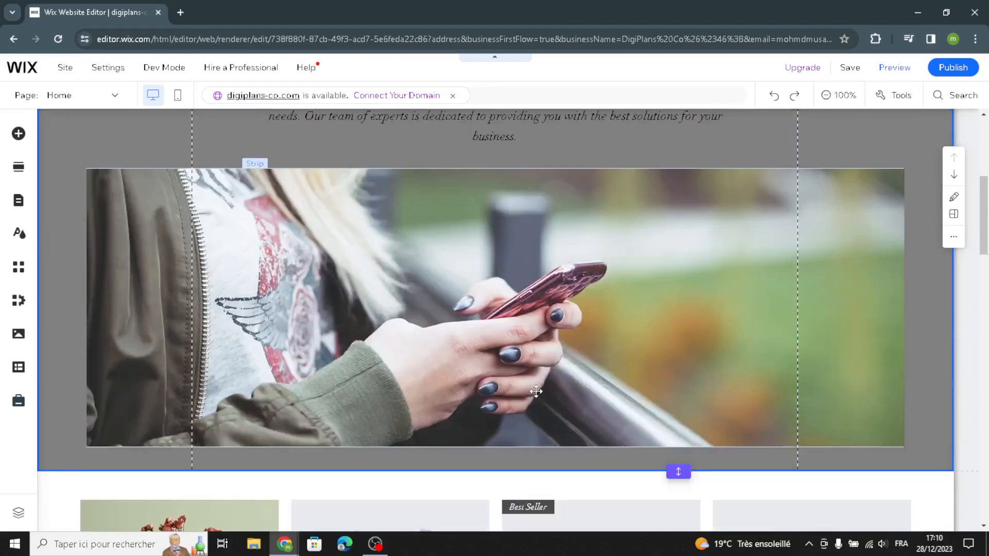
scroll(536, 392, down, 5)
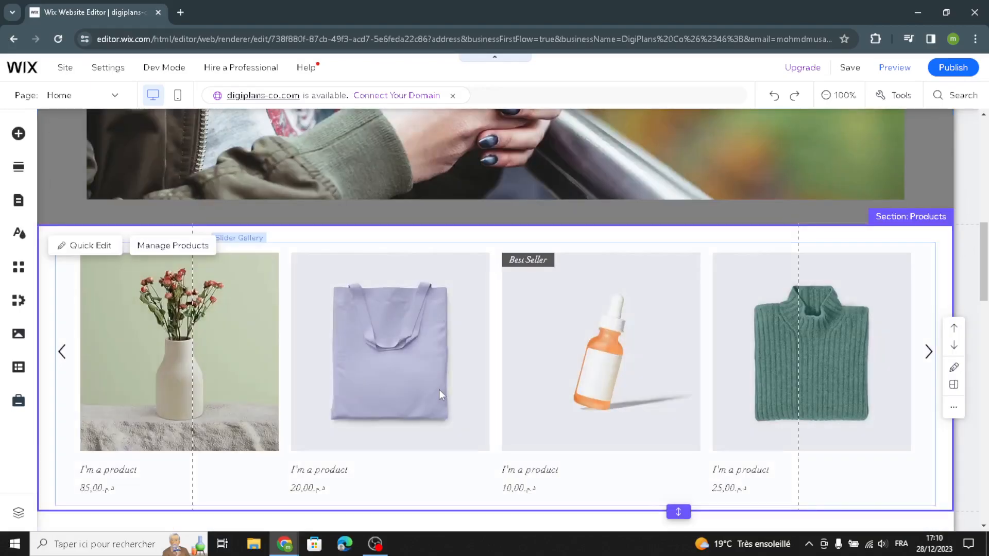
click(175, 246)
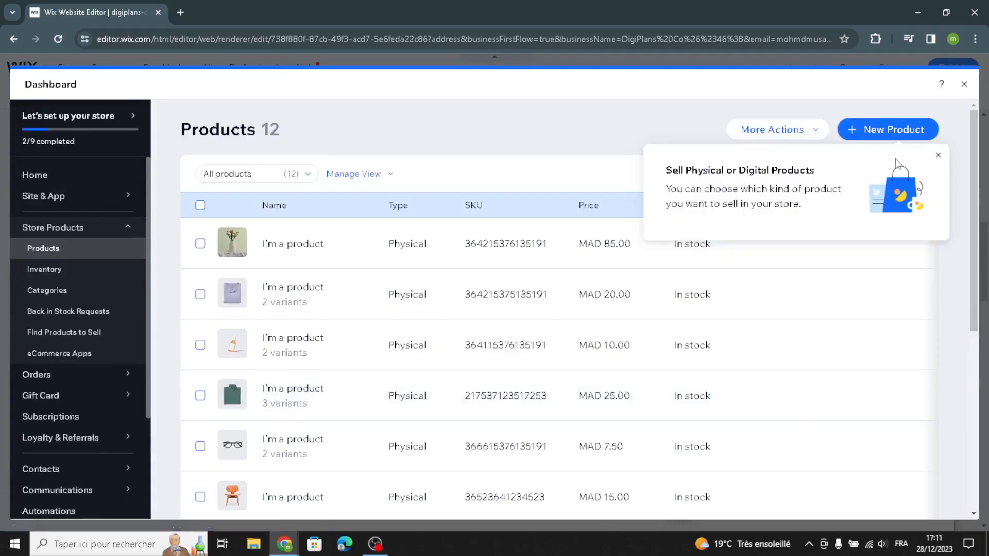
click(905, 134)
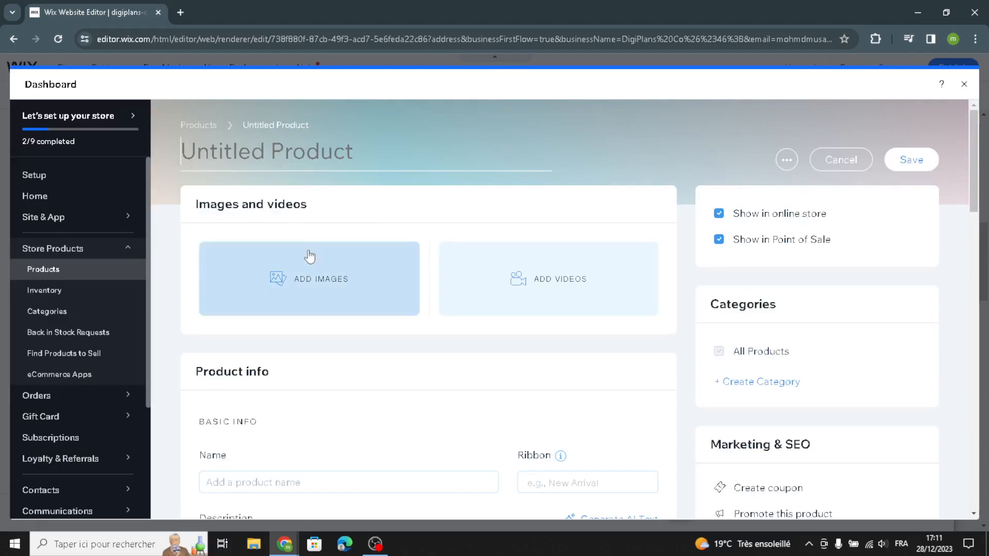
Turn on the On sale option in the new product's pricing section
scroll(257, 355, down, 2)
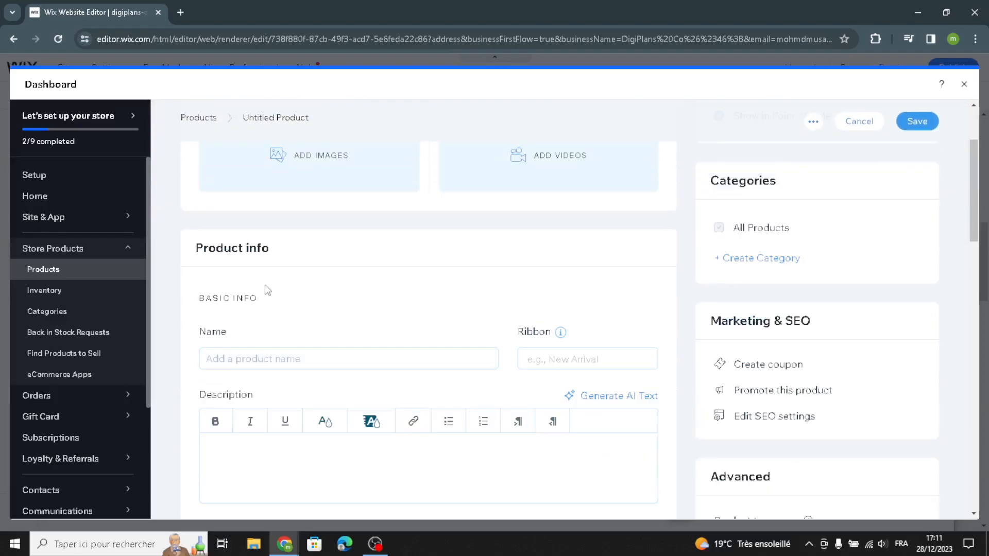
scroll(245, 360, down, 4)
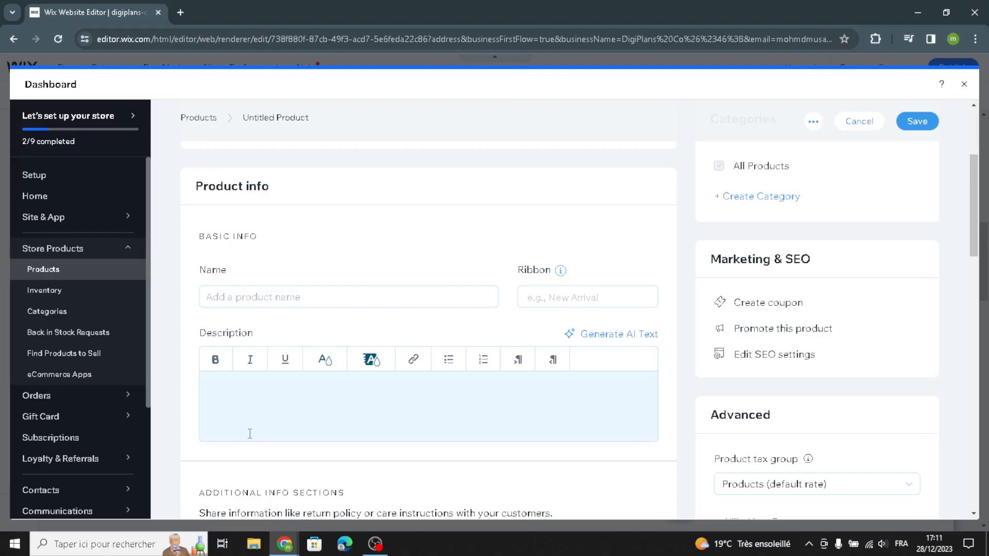
scroll(248, 435, down, 2)
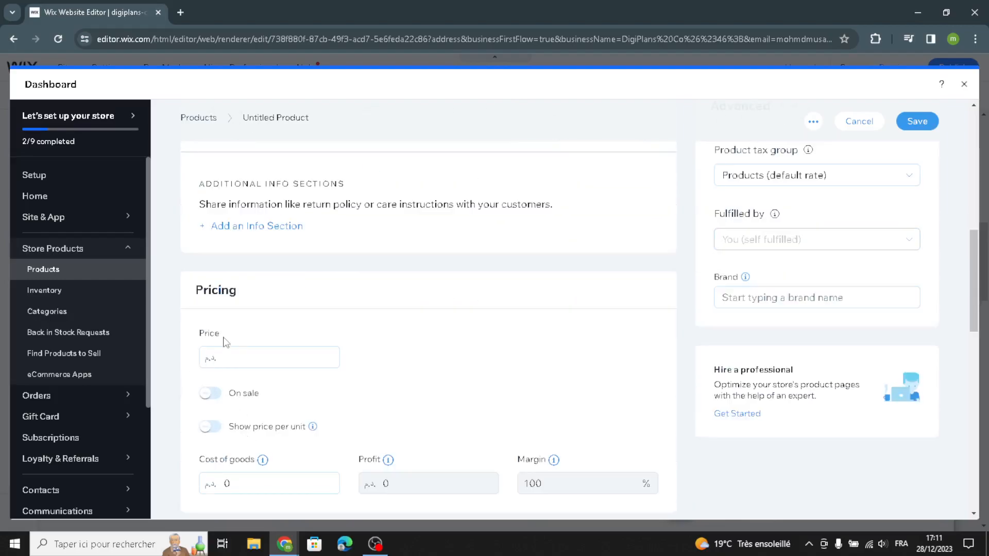
click(219, 400)
scroll(254, 424, down, 2)
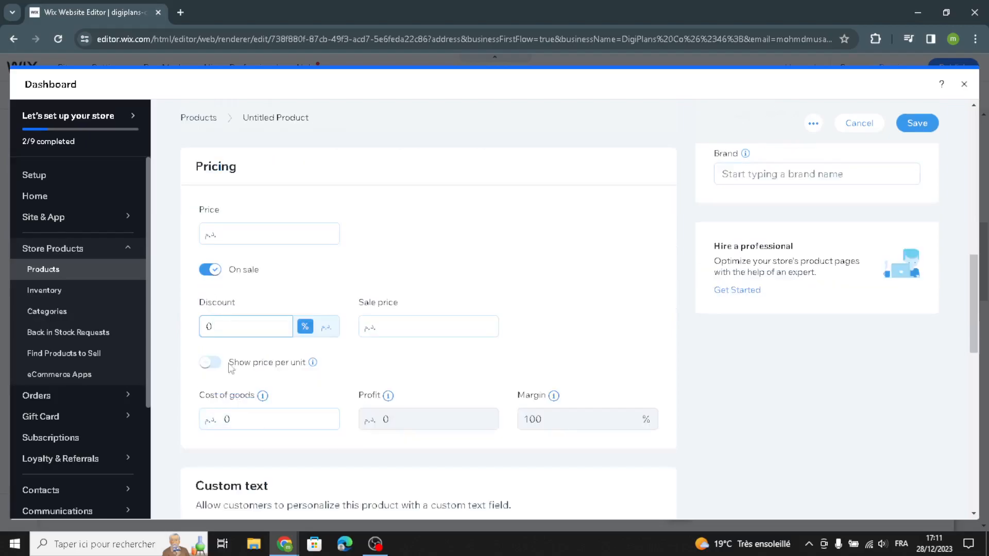
scroll(399, 355, down, 4)
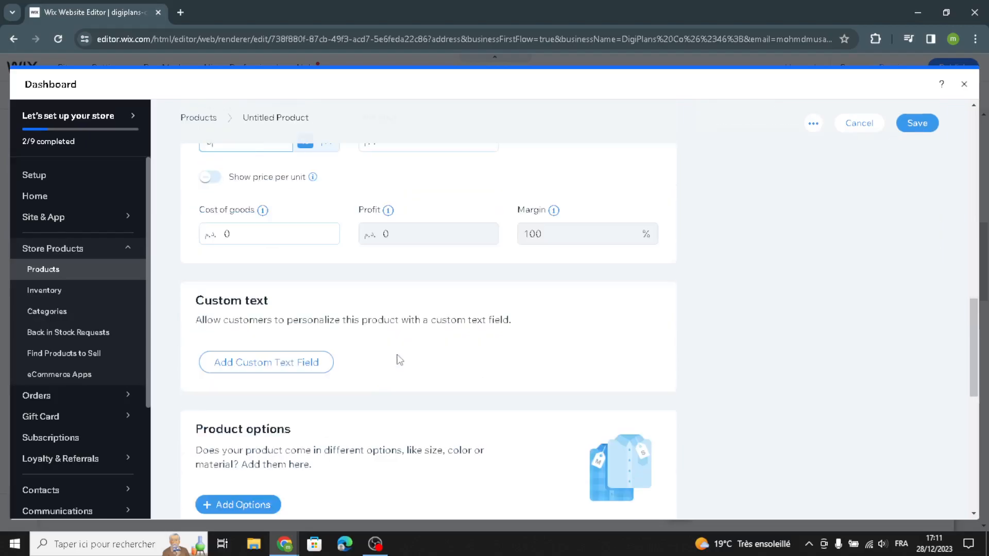
Review the new product's pricing, options and inventory sections, then close the dashboard without saving
scroll(355, 420, down, 3)
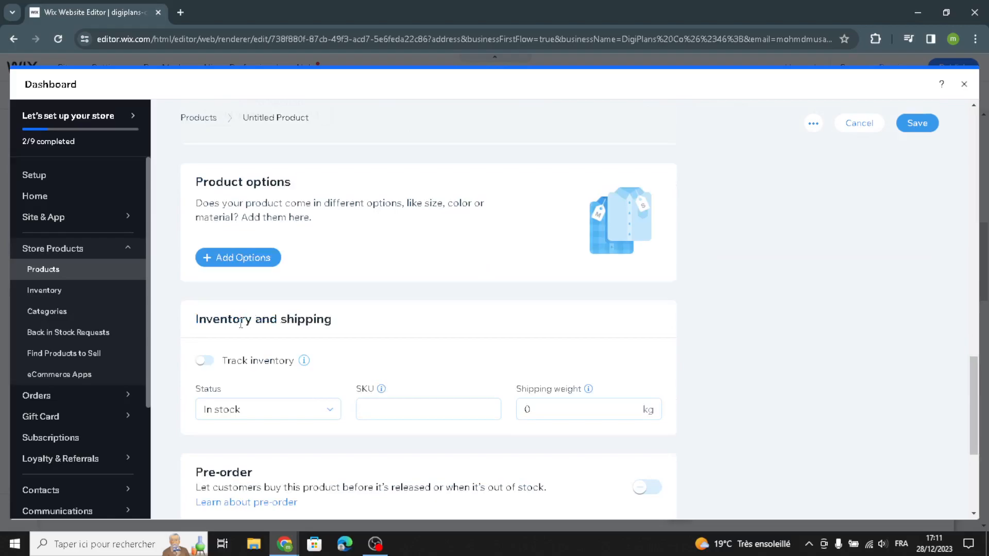
scroll(262, 350, down, 3)
scroll(283, 375, up, 12)
scroll(716, 287, up, 5)
scroll(583, 351, down, 5)
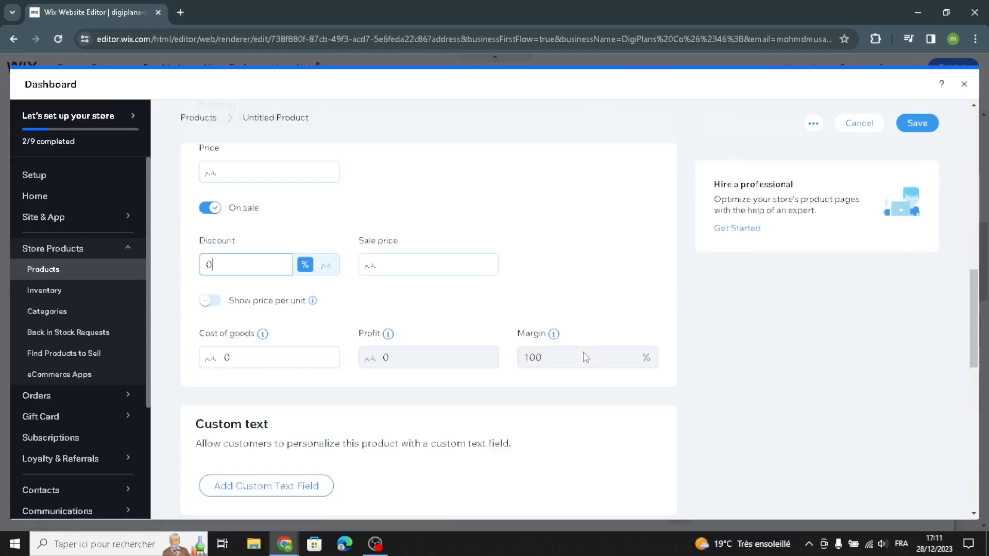
scroll(583, 351, up, 4)
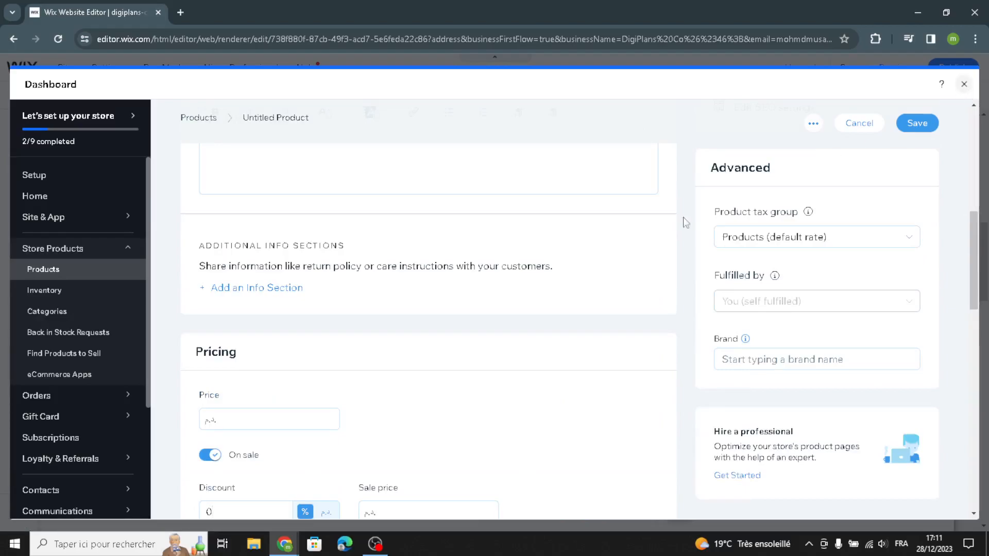
click(968, 86)
Scroll through the homepage's Services and Features sections to review their content
scroll(340, 400, down, 5)
scroll(340, 400, down, 5)
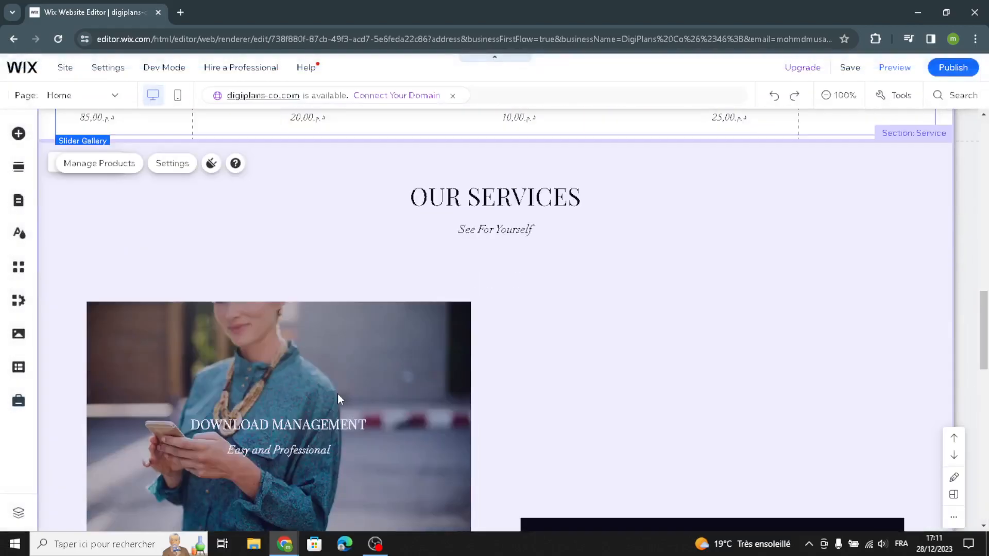
scroll(339, 399, up, 4)
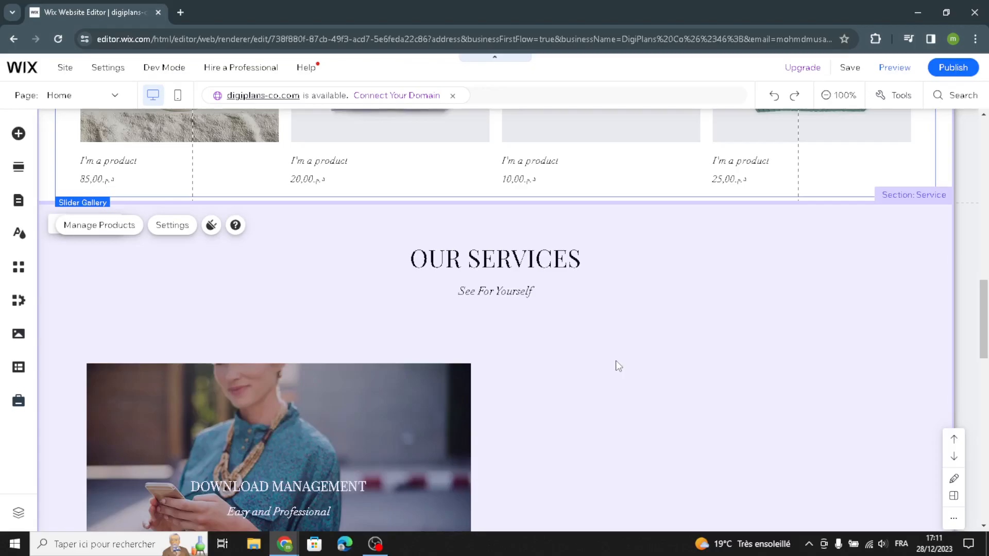
click(615, 367)
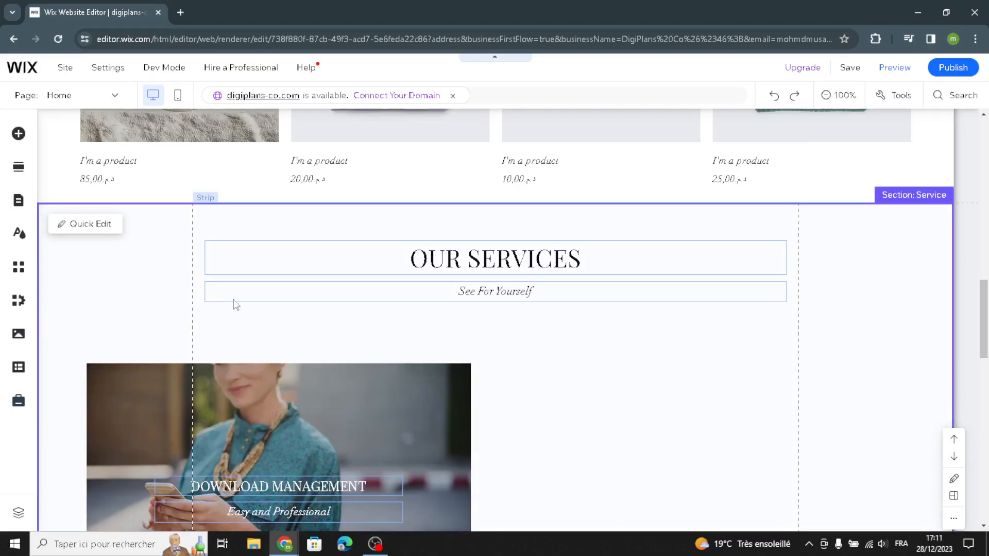
scroll(279, 365, down, 5)
scroll(288, 386, down, 4)
scroll(290, 388, up, 6)
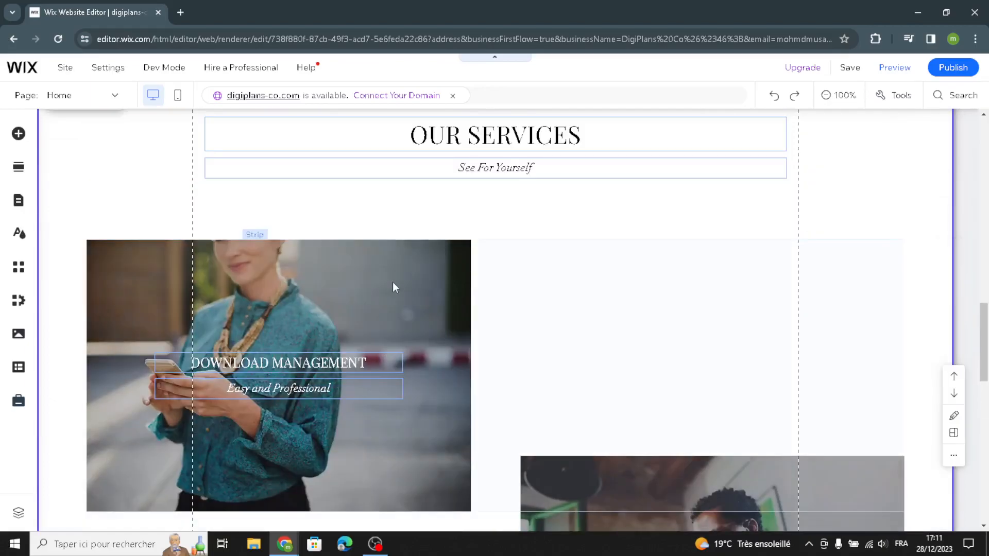
click(419, 280)
scroll(542, 342, down, 7)
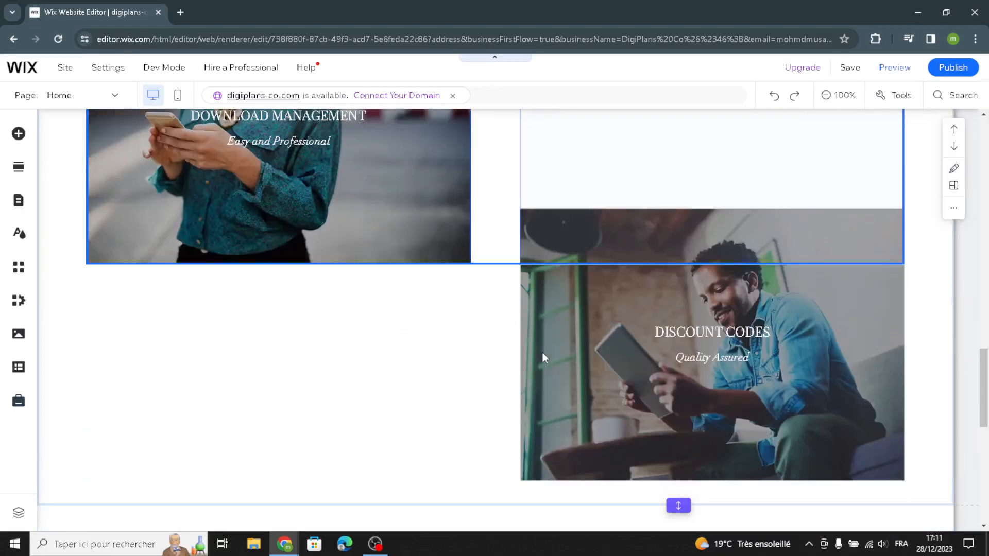
scroll(555, 409, down, 5)
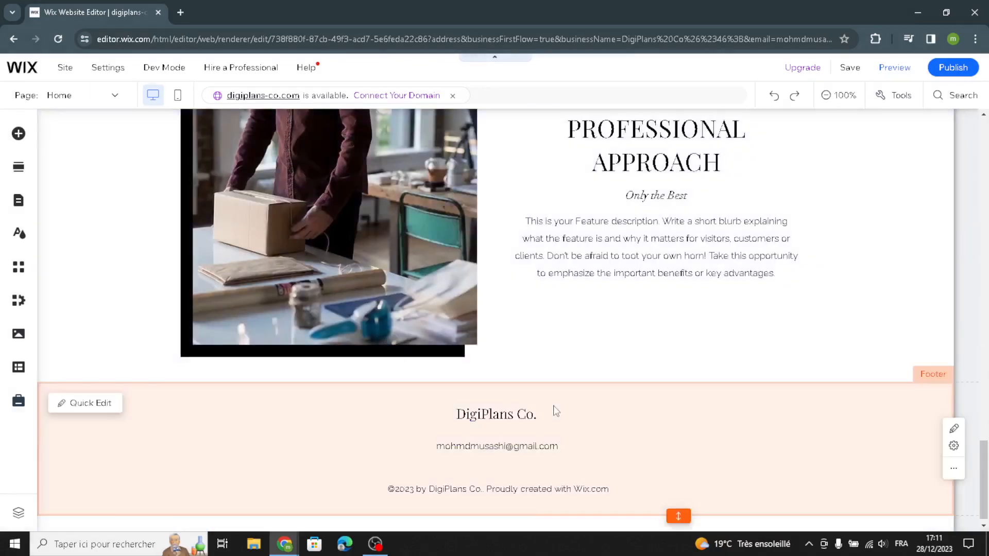
scroll(556, 410, up, 3)
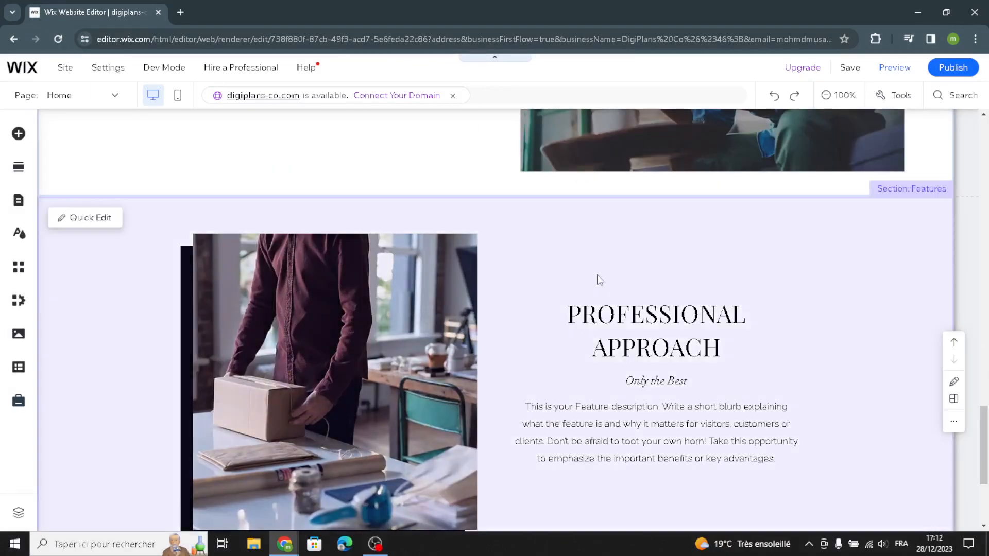
scroll(620, 374, down, 1)
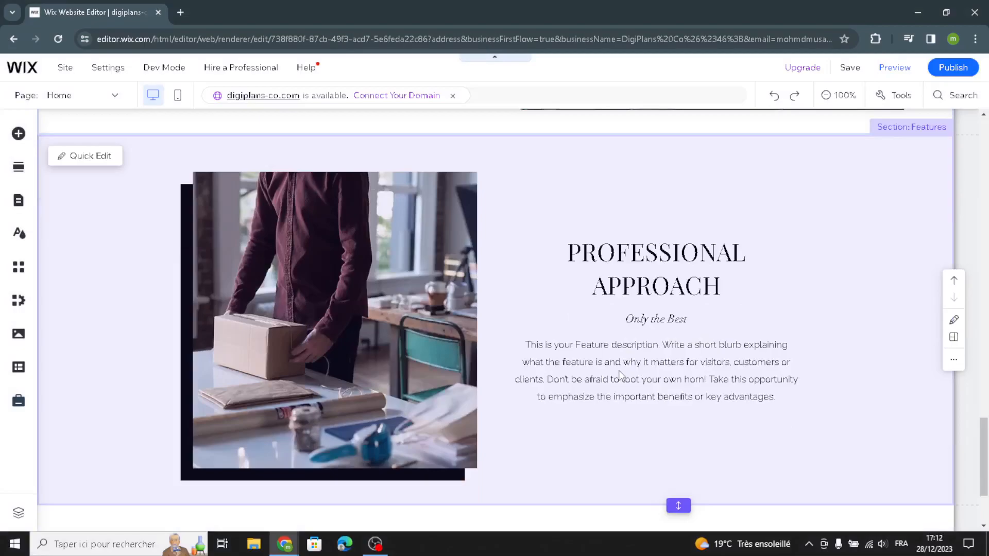
Restyle the Professional Approach paragraph text to Heading 6 with the Quicksand font
click(611, 379)
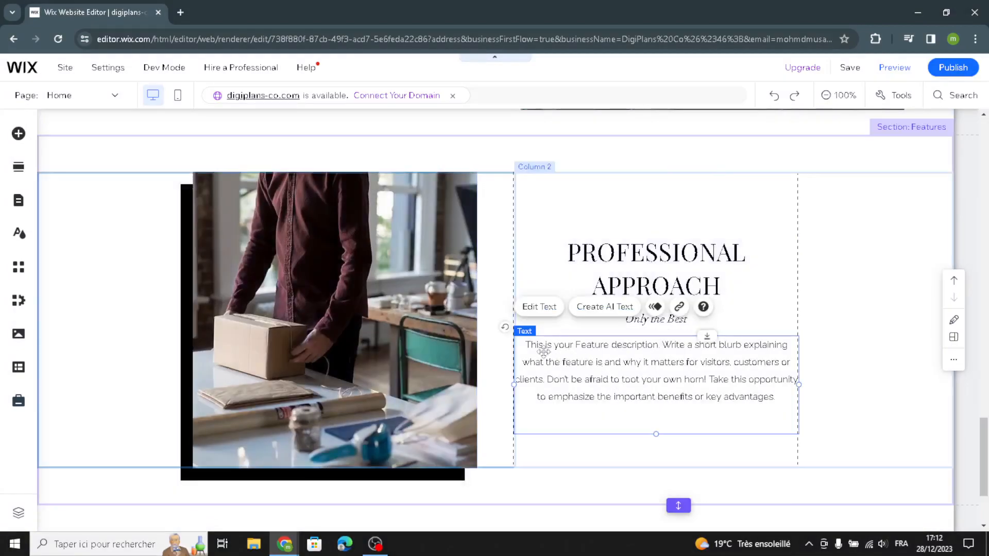
click(543, 312)
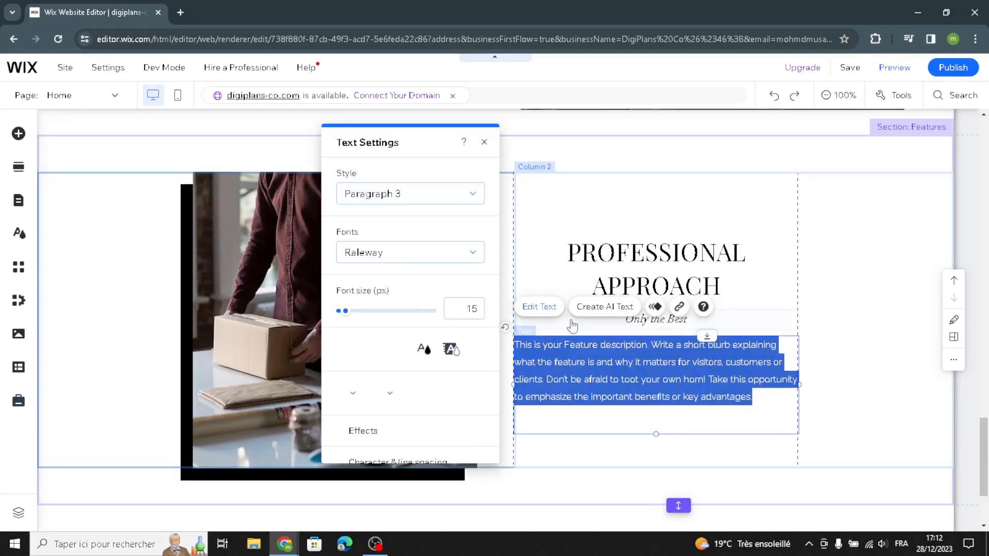
click(405, 194)
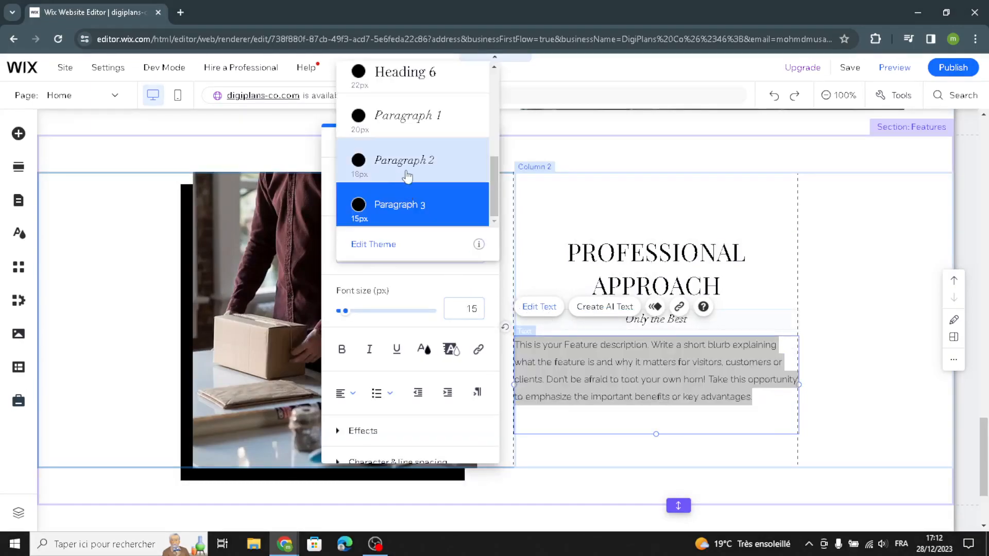
click(394, 87)
click(376, 253)
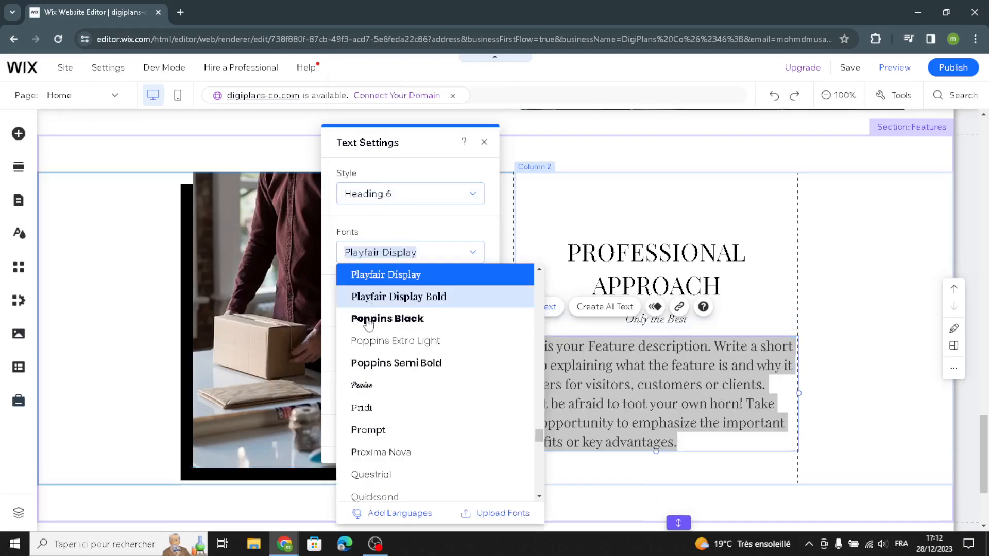
click(364, 387)
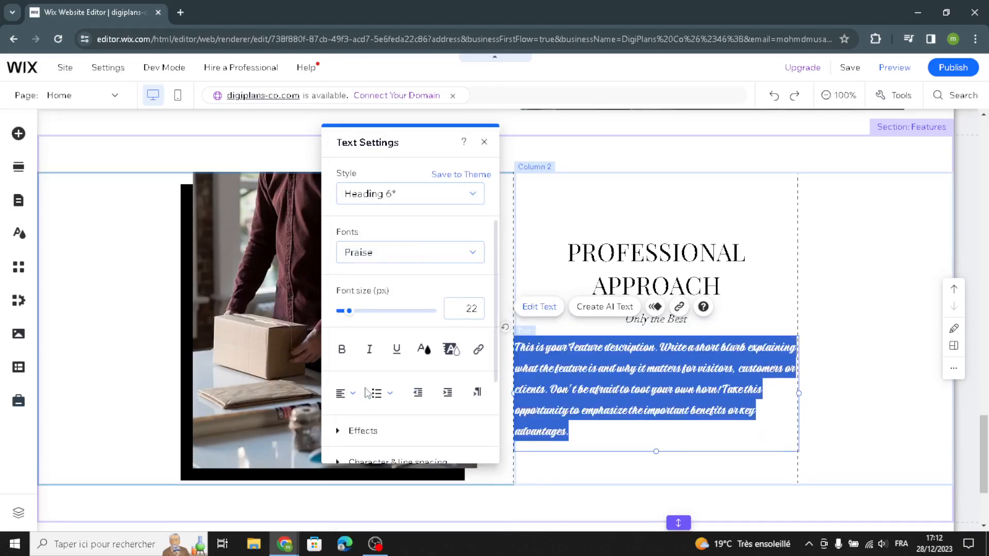
click(365, 252)
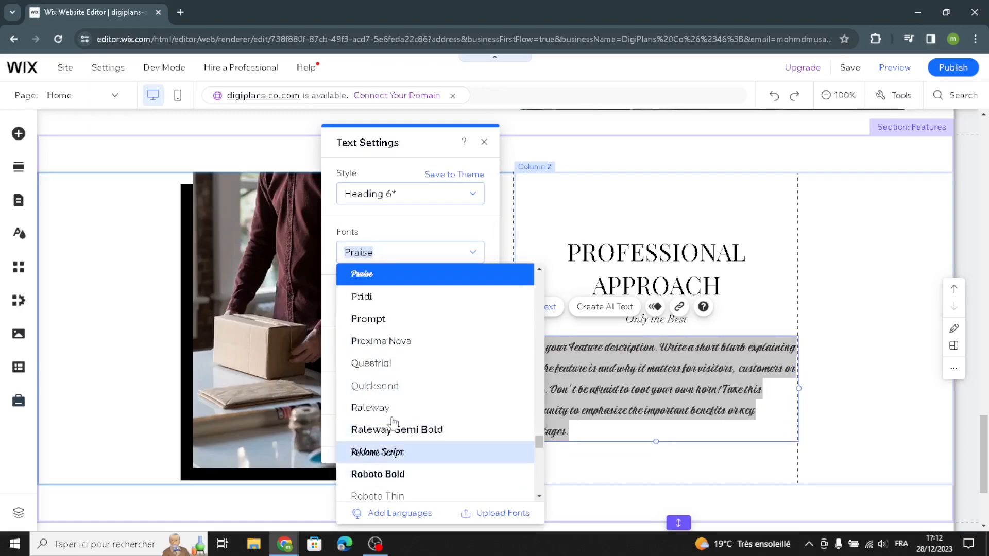
click(374, 385)
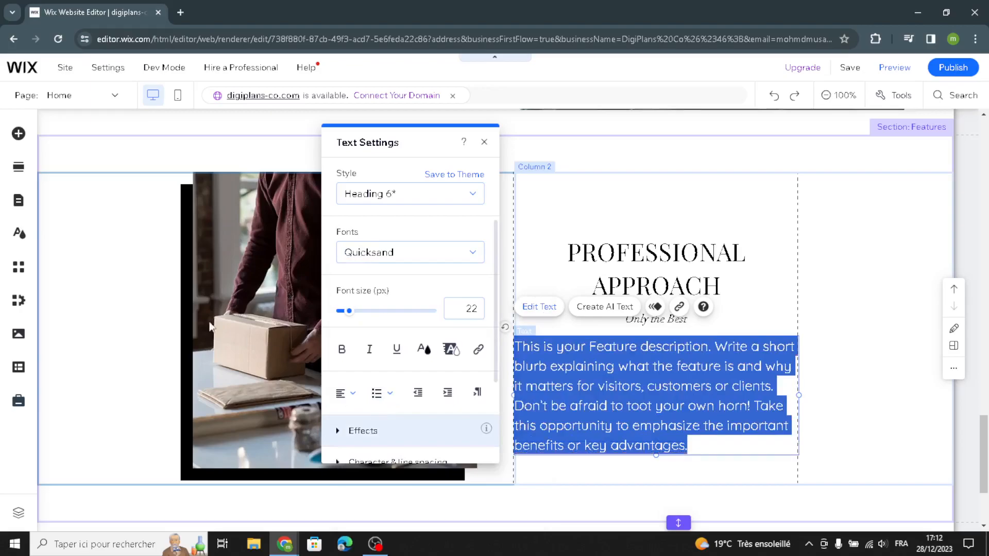
click(170, 288)
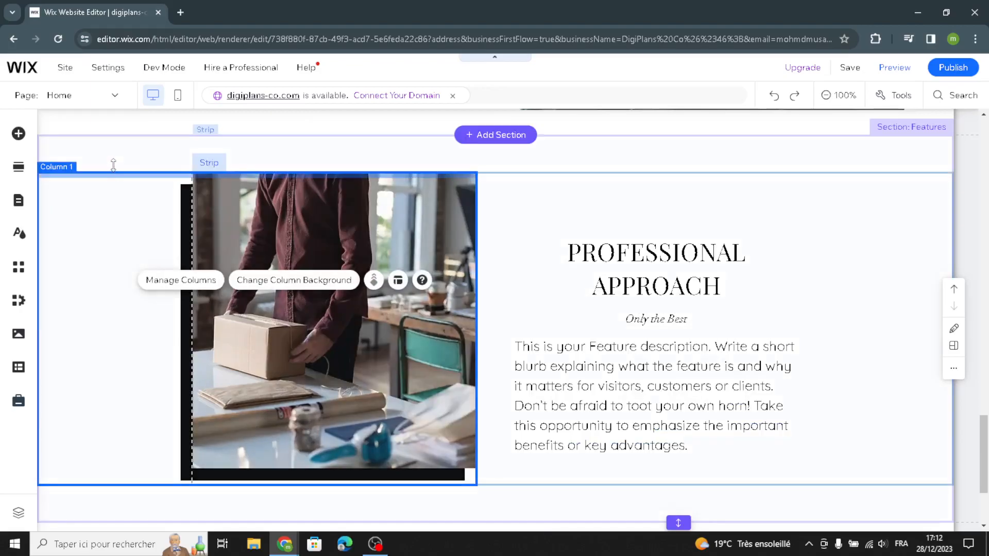
Change the Features strip's background to the grey theme colour
click(134, 152)
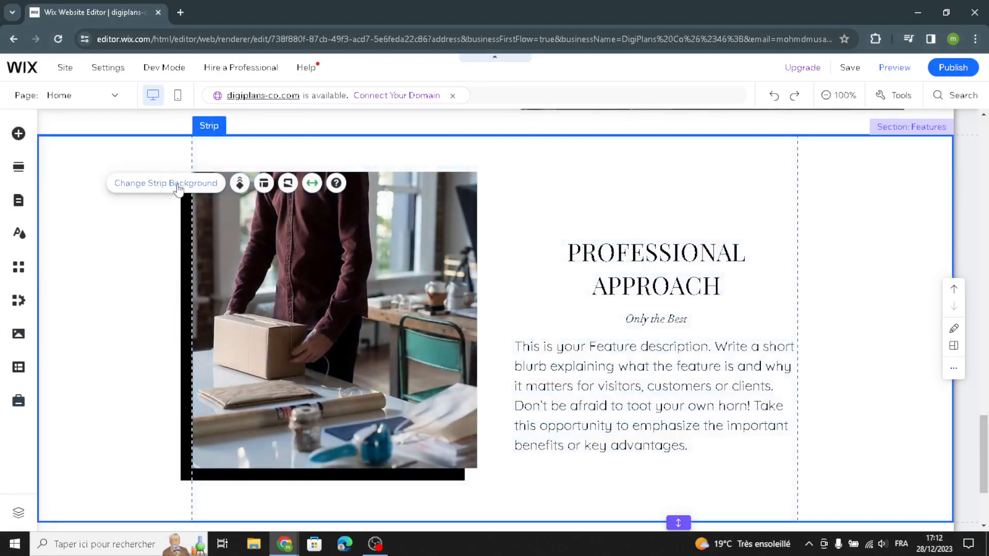
click(173, 184)
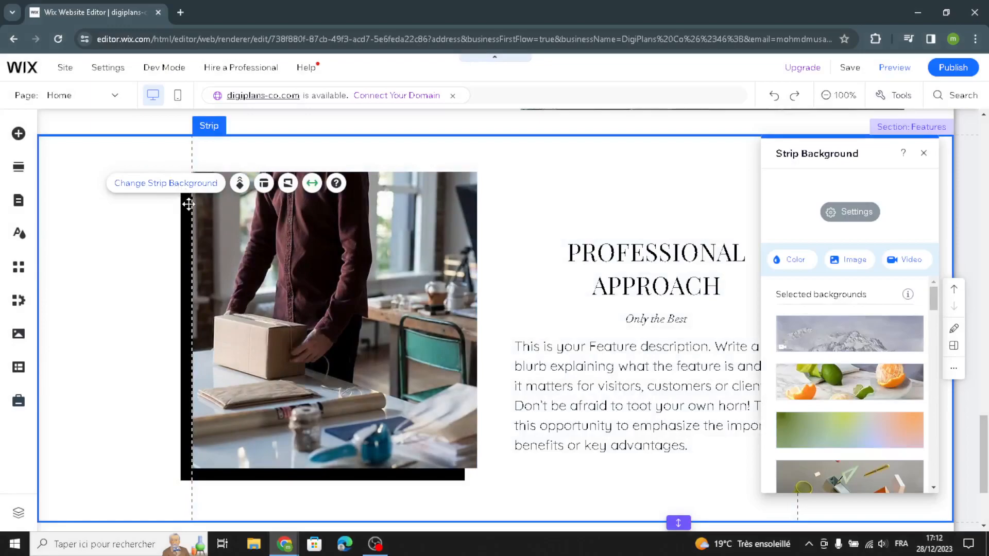
click(796, 261)
click(867, 366)
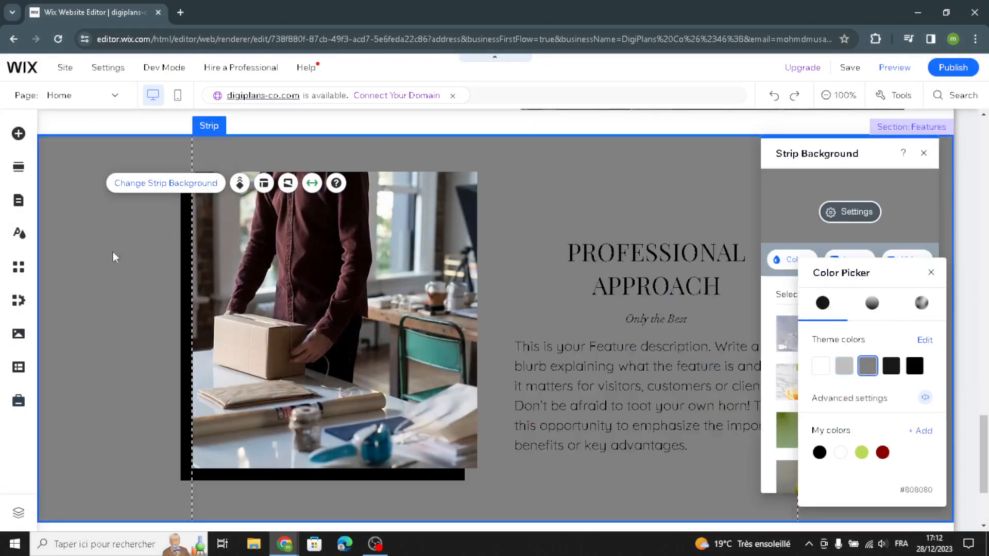
click(129, 343)
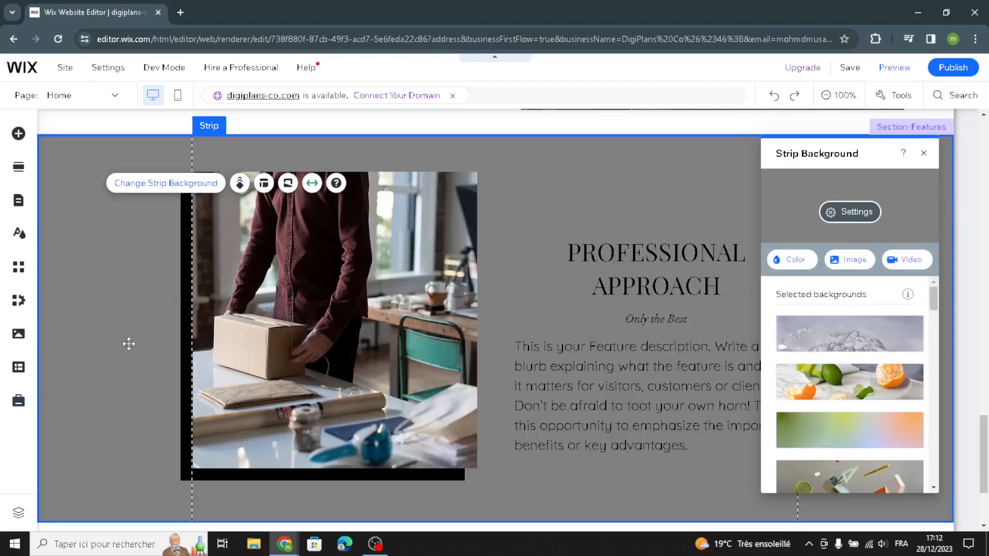
Publish the site and dismiss the confirmation and mobile editing dialogs
scroll(155, 350, down, 3)
click(273, 418)
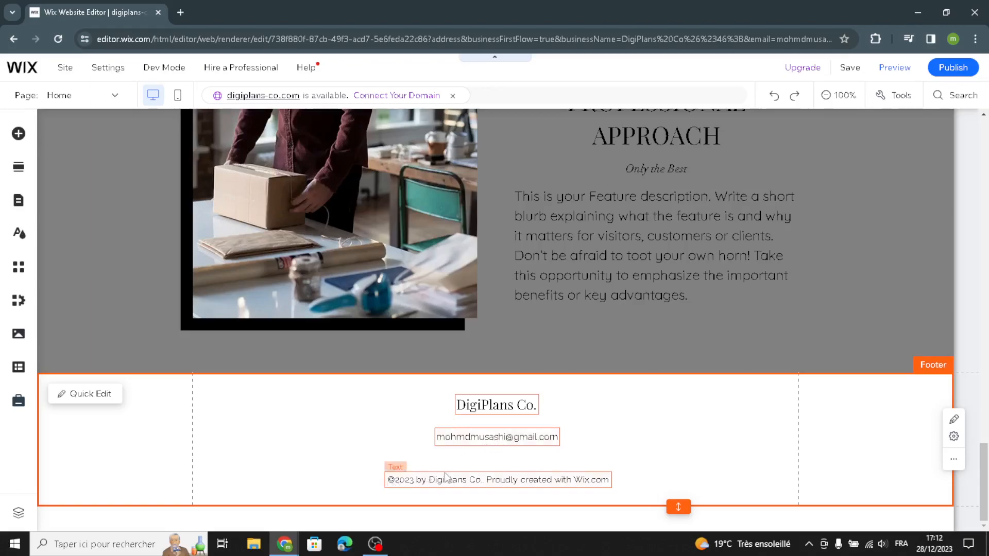
scroll(687, 399, up, 15)
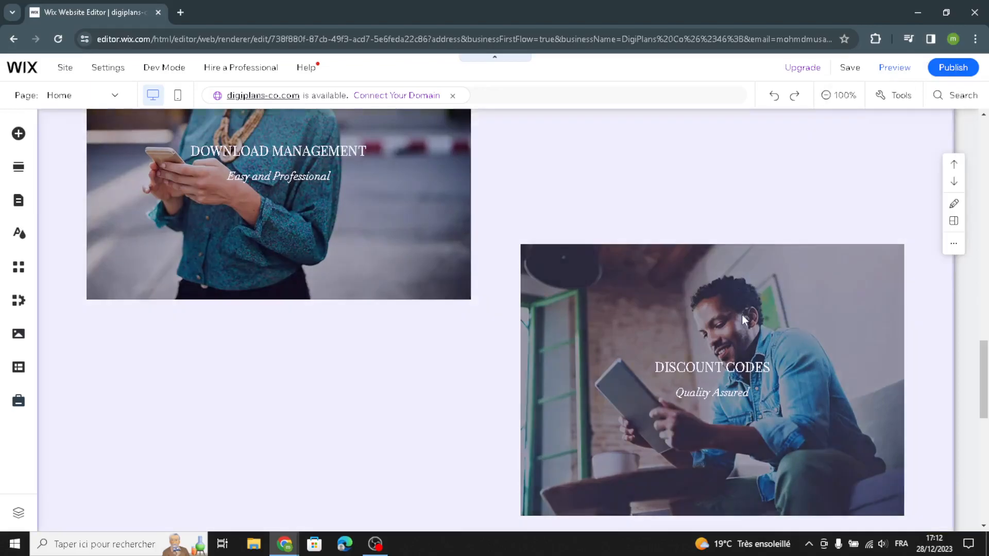
scroll(741, 314, up, 8)
scroll(738, 328, up, 2)
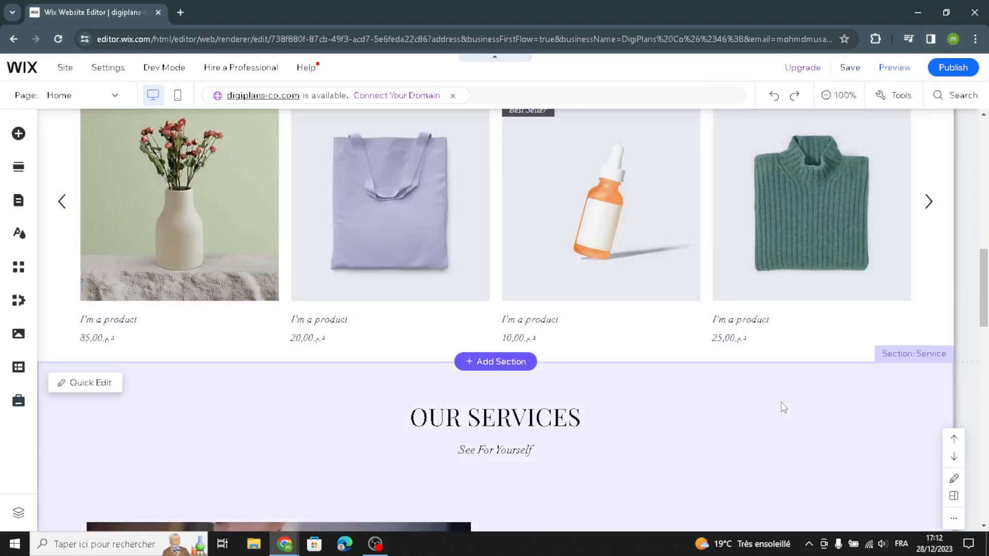
scroll(781, 402, up, 6)
scroll(828, 283, up, 5)
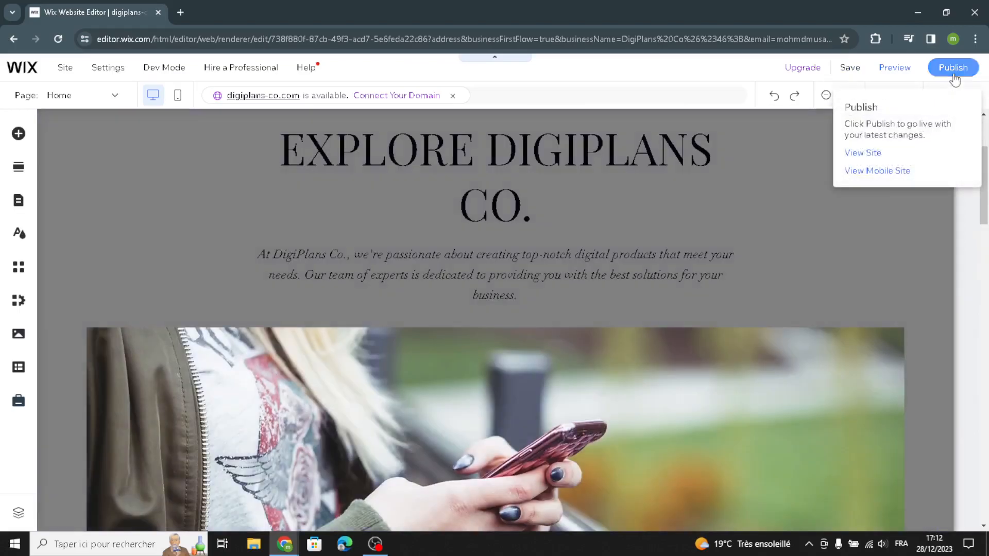
click(953, 72)
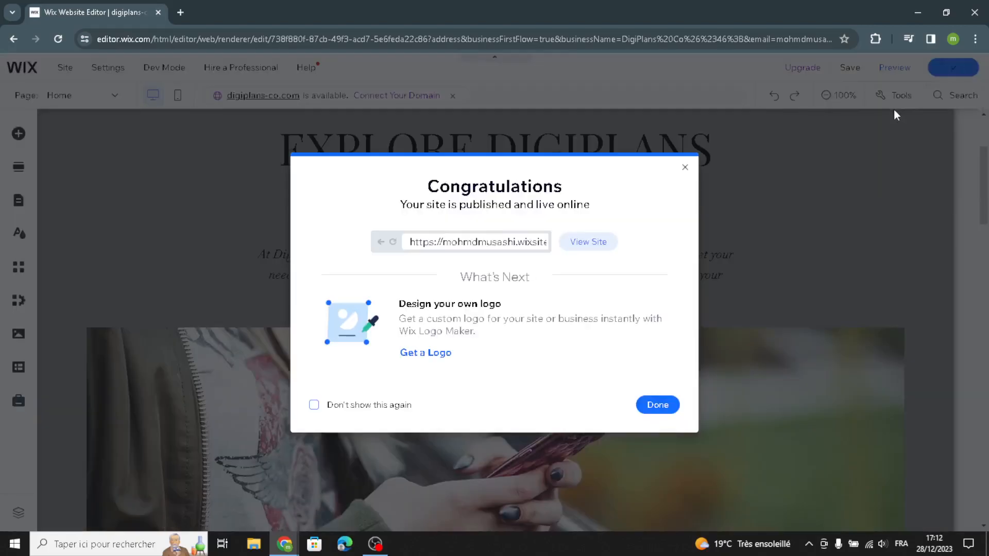
click(685, 170)
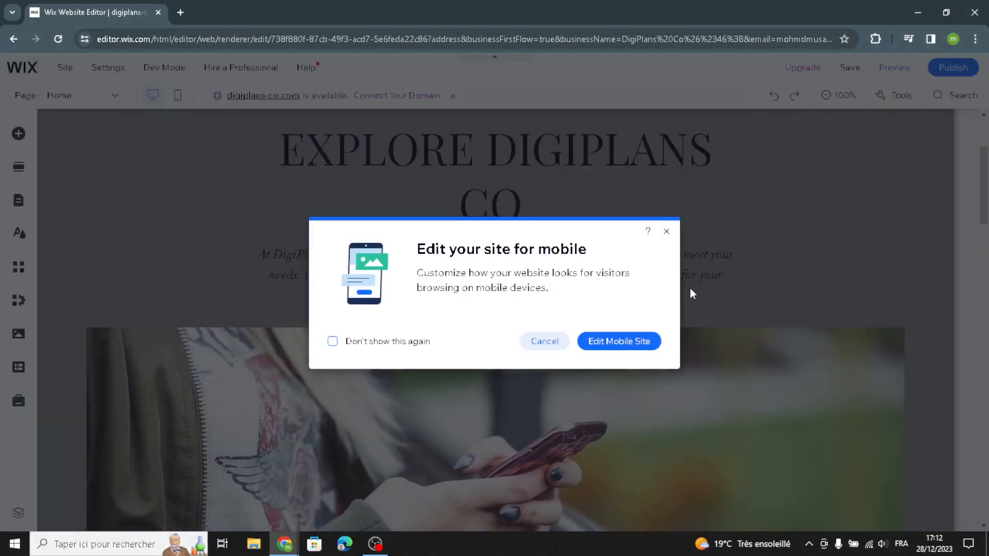
click(666, 232)
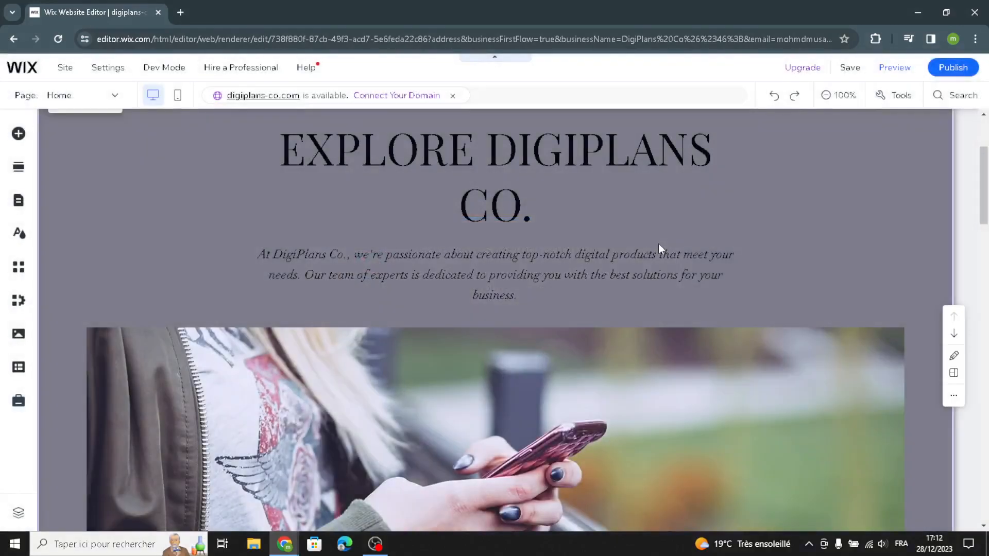